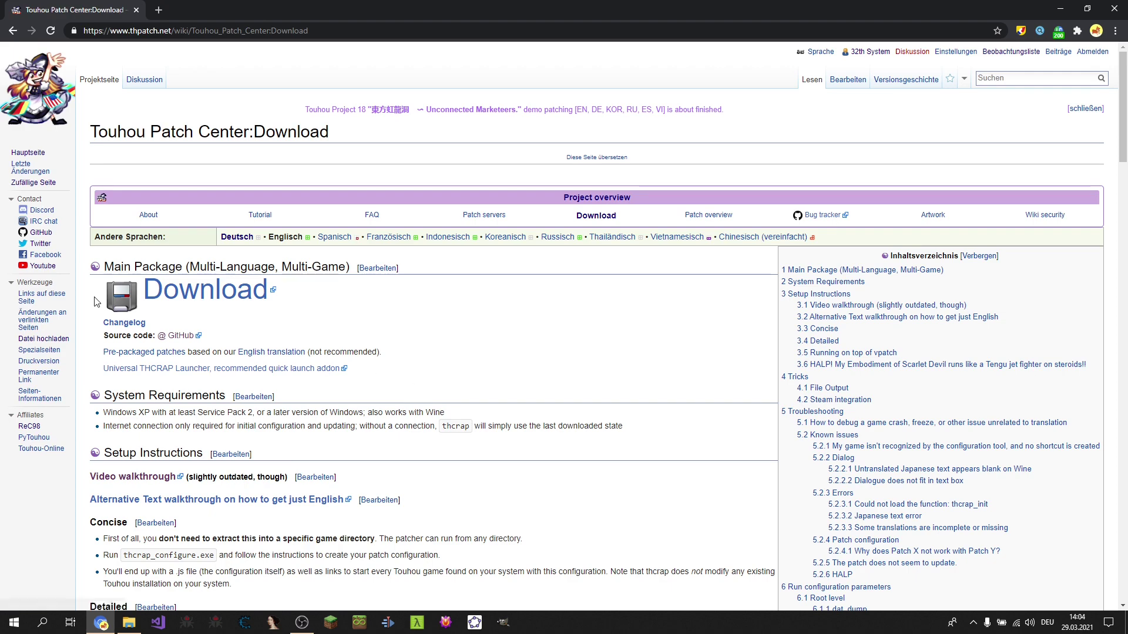
Download the main thcrap package from the Touhou Patch Center page and bring up the Downloads folder.
left_click(261, 300)
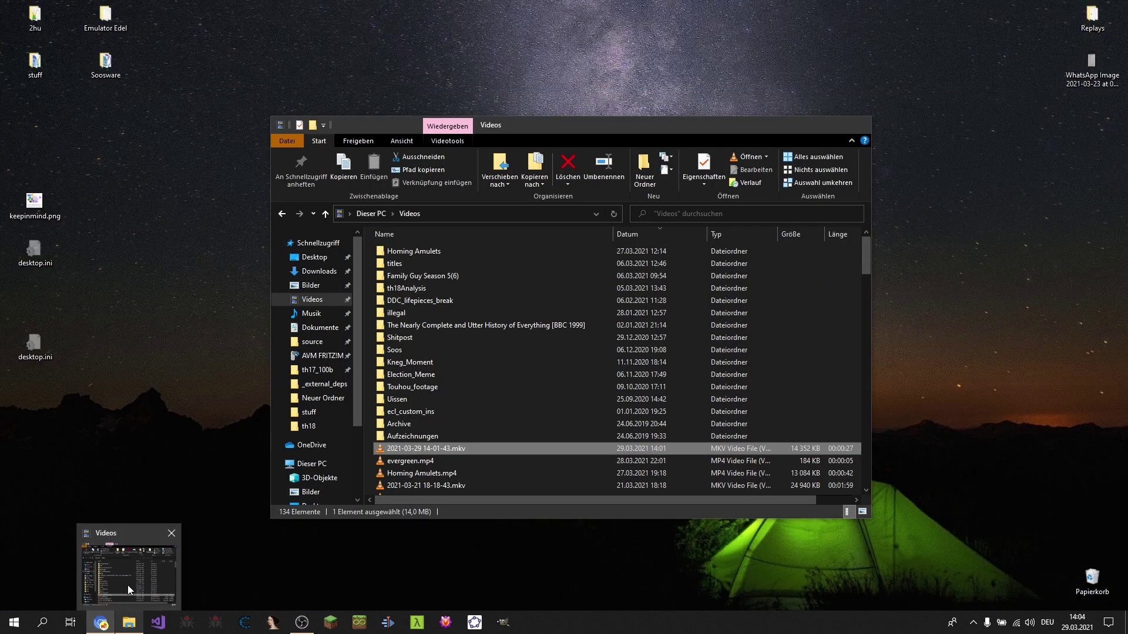
left_click(128, 585)
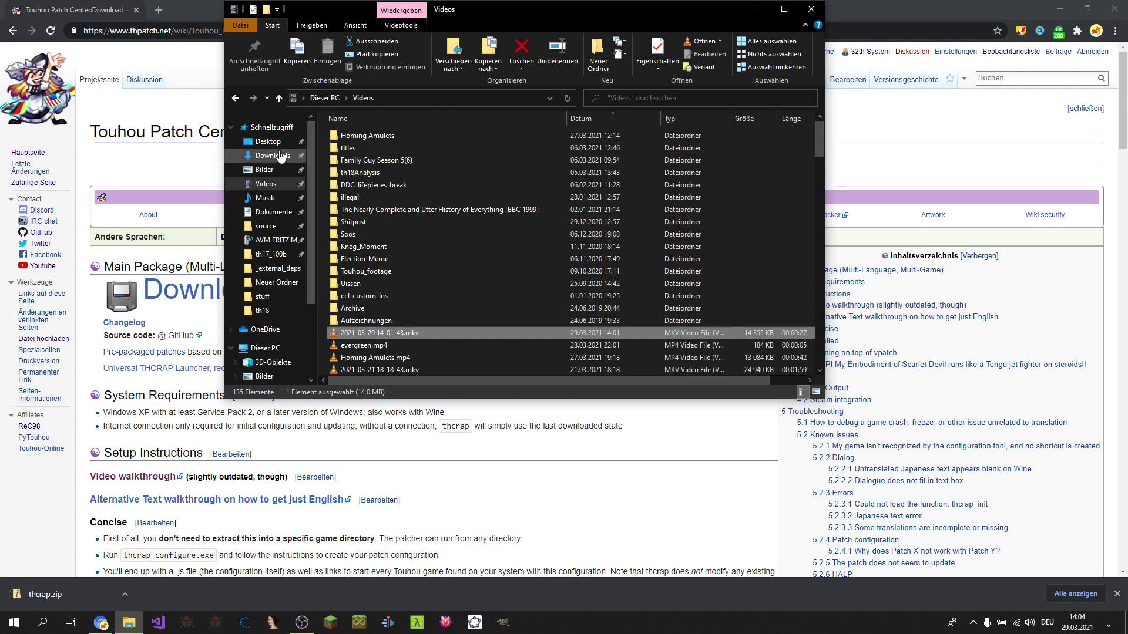
left_click(250, 156)
left_click(351, 155)
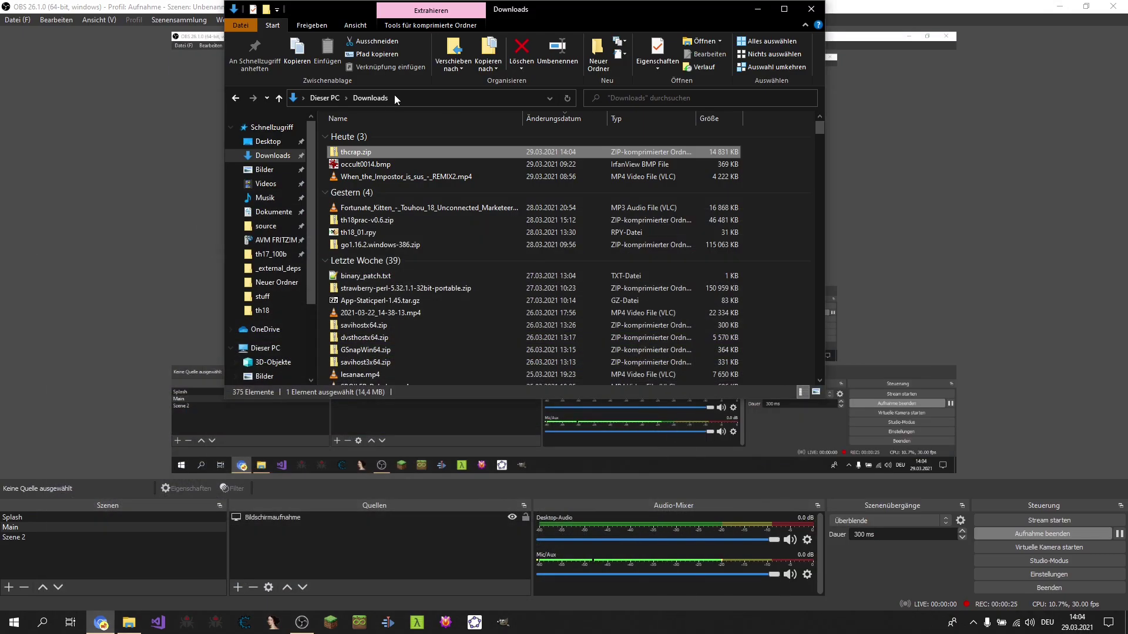
left_click(1059, 6)
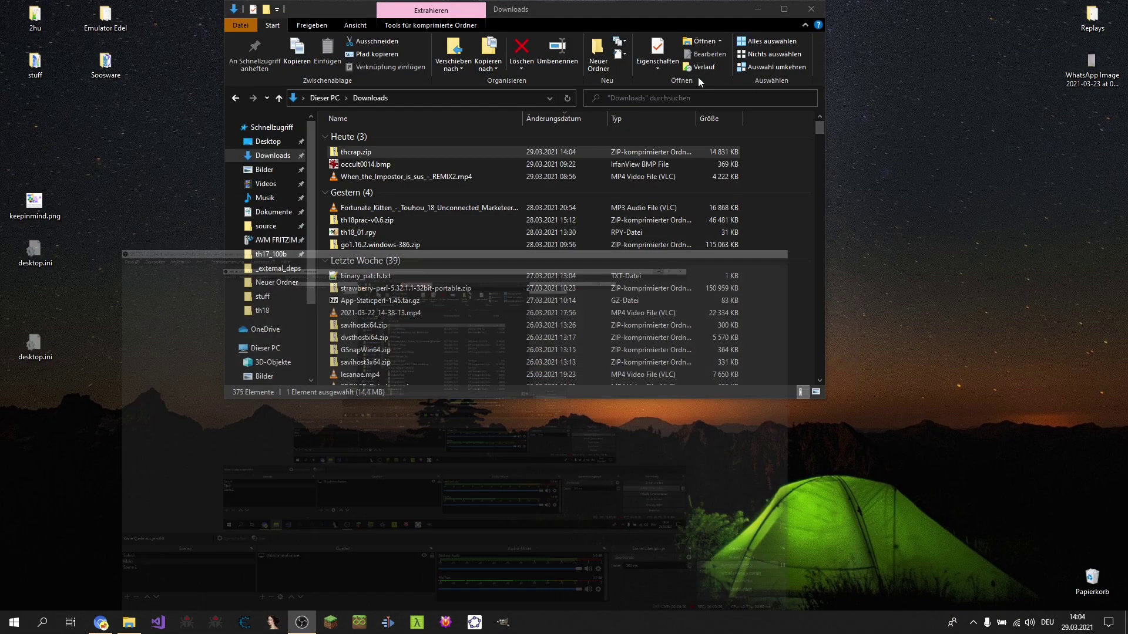
Extract all files of thcrap.zip into a thcrap folder on the Desktop instead of in Downloads.
double_click(375, 151)
left_click_drag(378, 211, 366, 100)
left_click(366, 99)
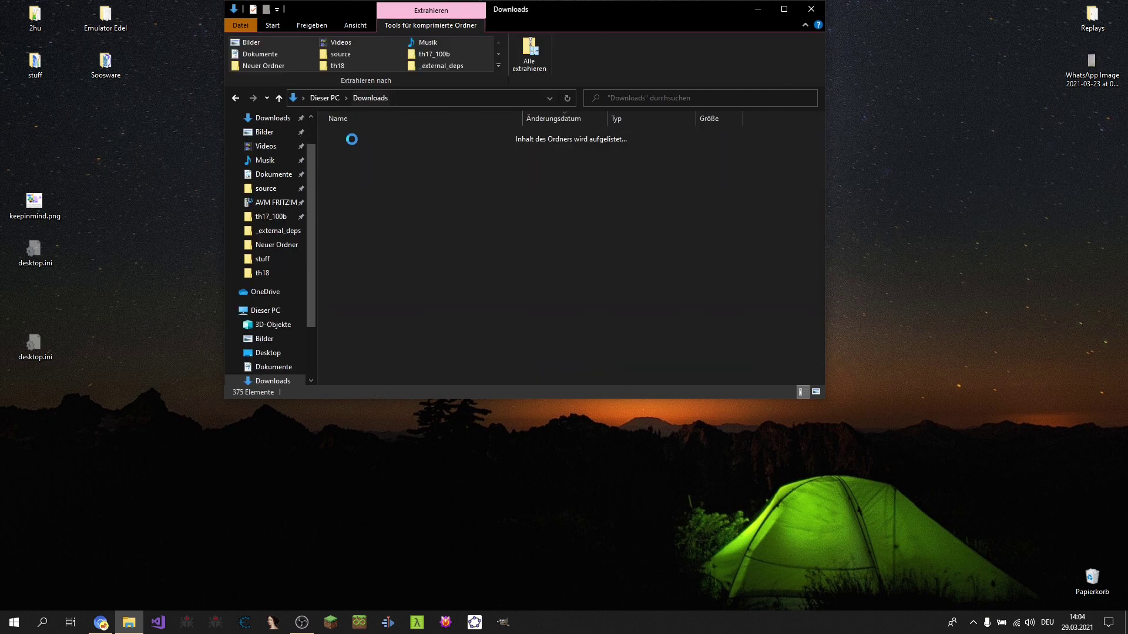
right_click(353, 151)
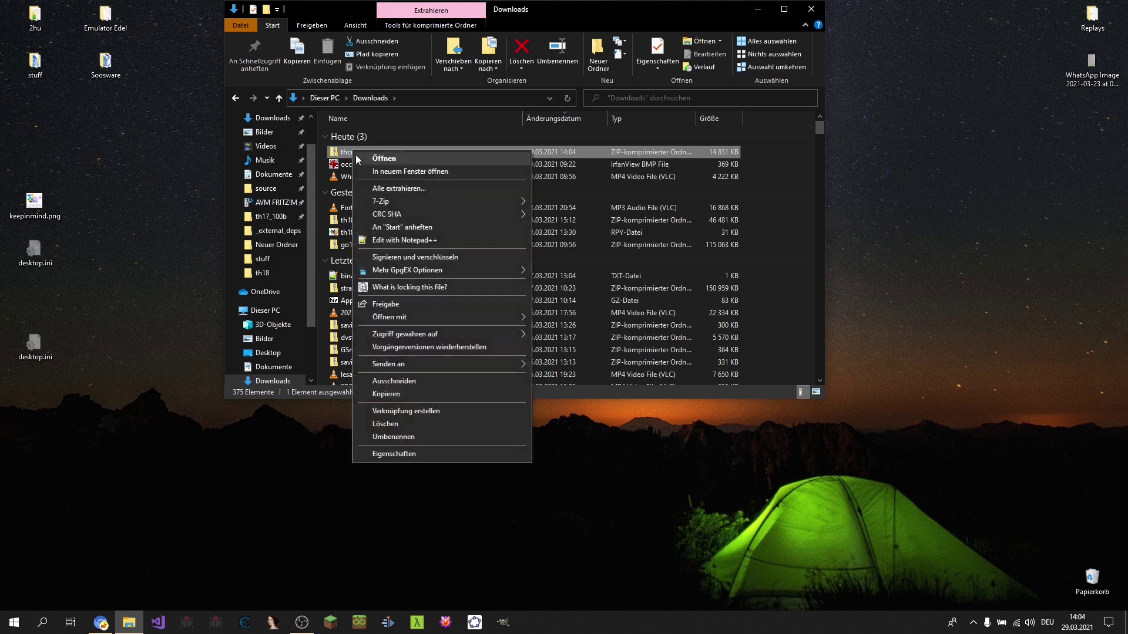
left_click(396, 189)
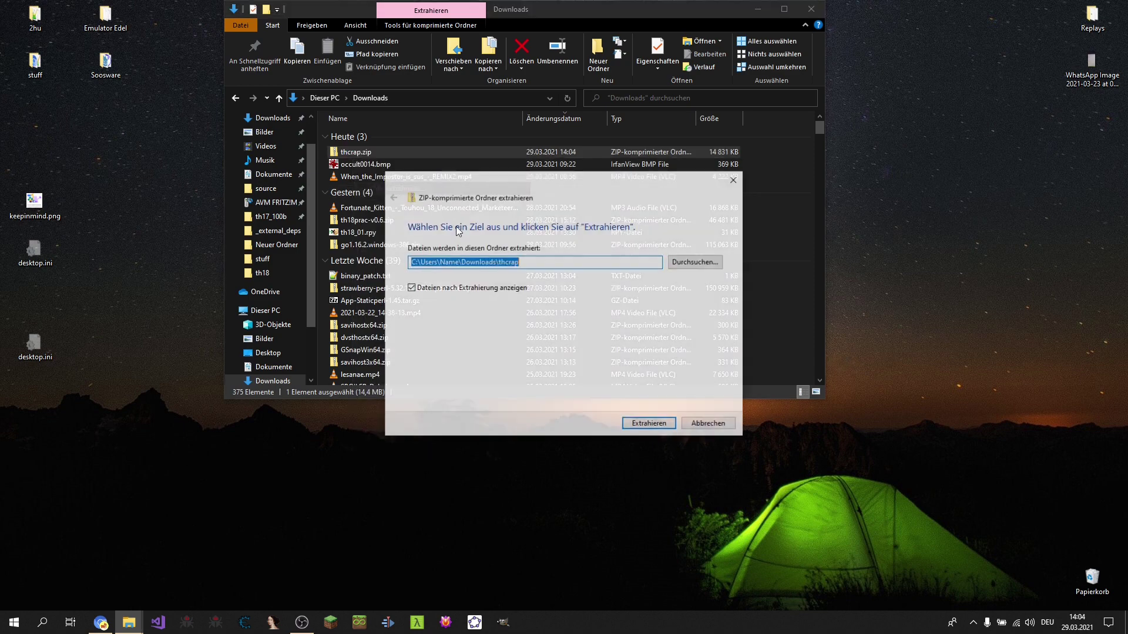
double_click(483, 263)
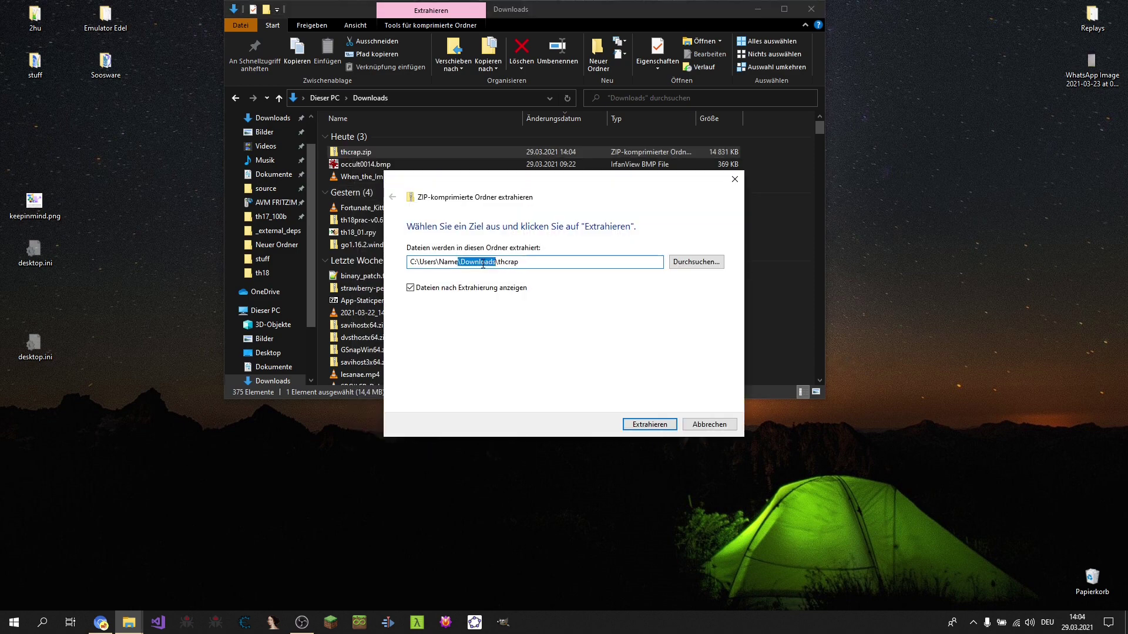
type("\\Desktop")
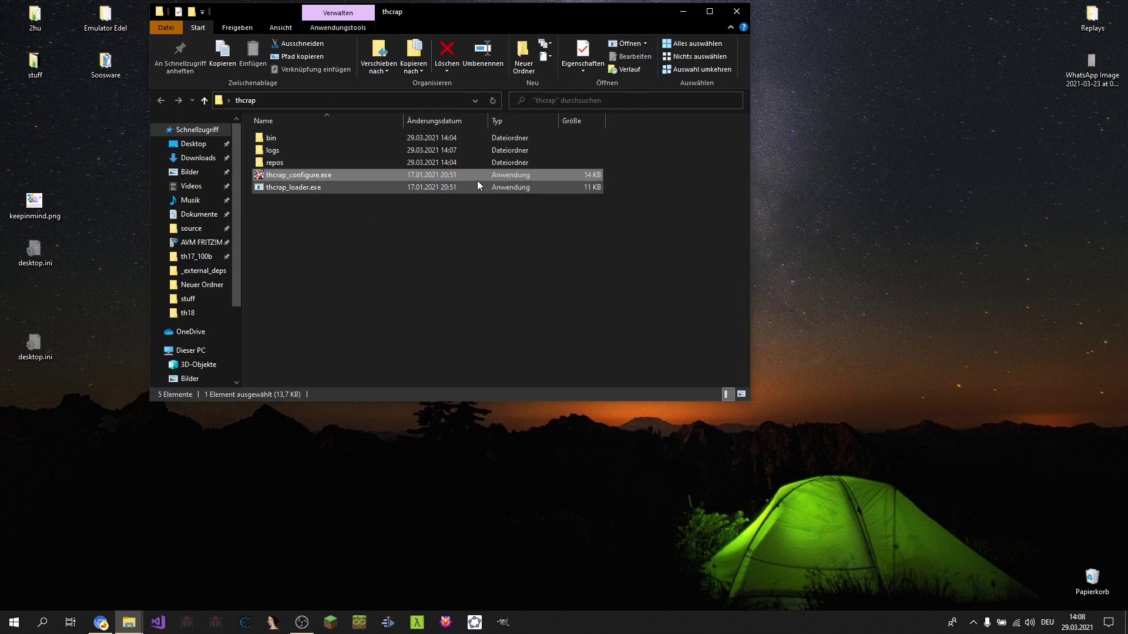
Launch thcrap_configure.exe and advance to the patch selection list.
double_click(344, 175)
left_click(651, 594)
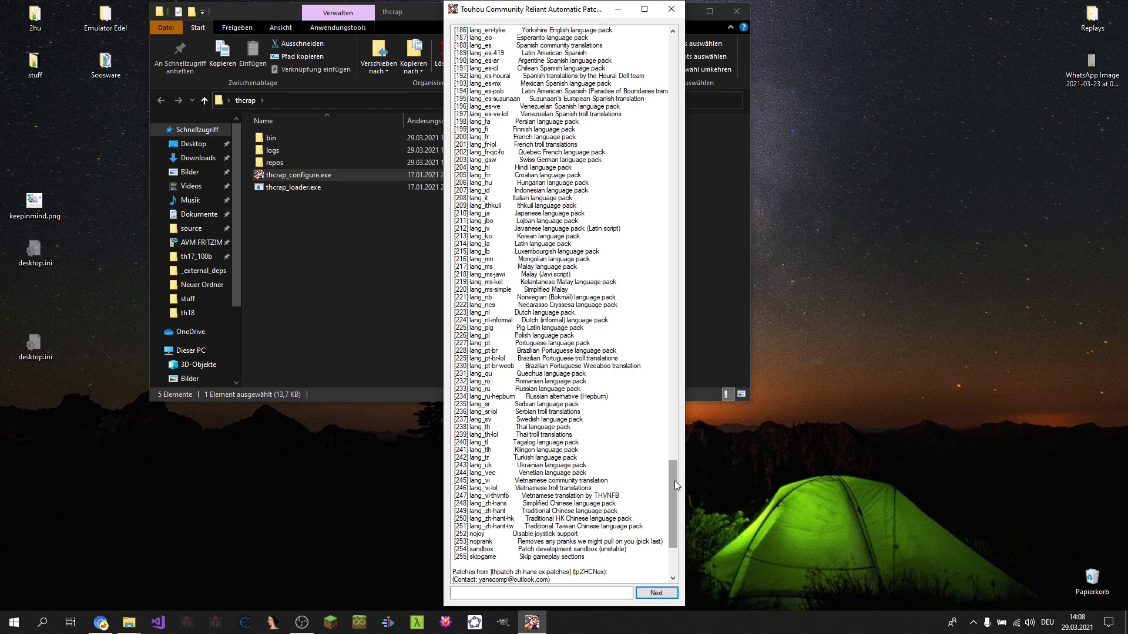
left_click_drag(674, 486, 667, 395)
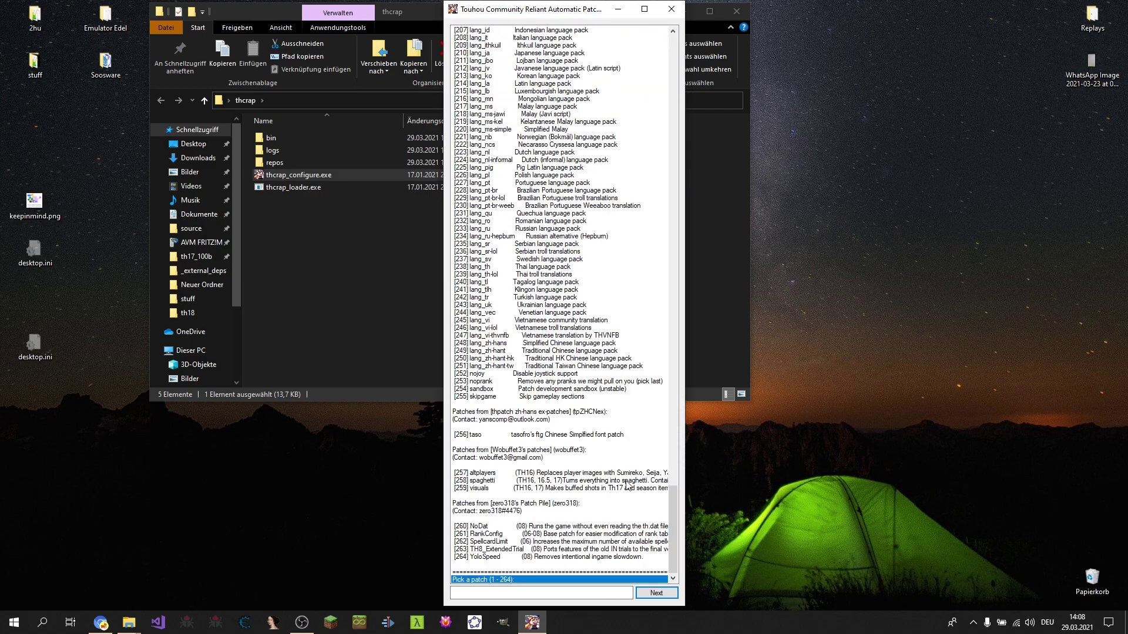
Look through the available patches and add the Touhou Patch Center's lang_en English language pack.
scroll(628, 486, "up", 20)
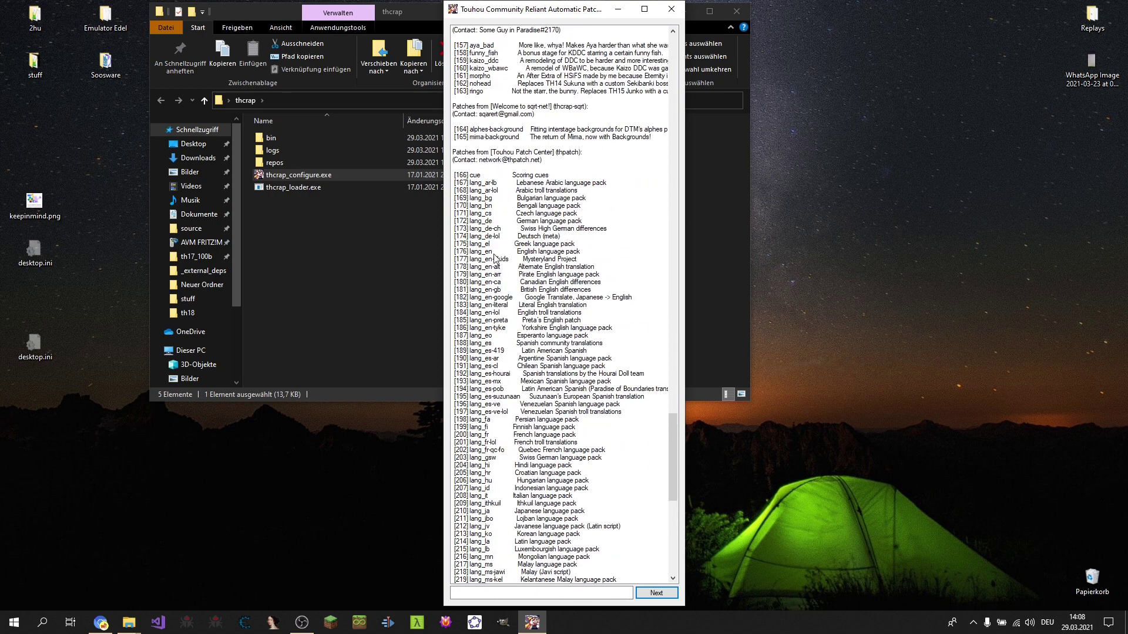
left_click(494, 254)
left_click_drag(672, 462, 675, 380)
left_click(480, 116)
left_click_drag(480, 378, 482, 359)
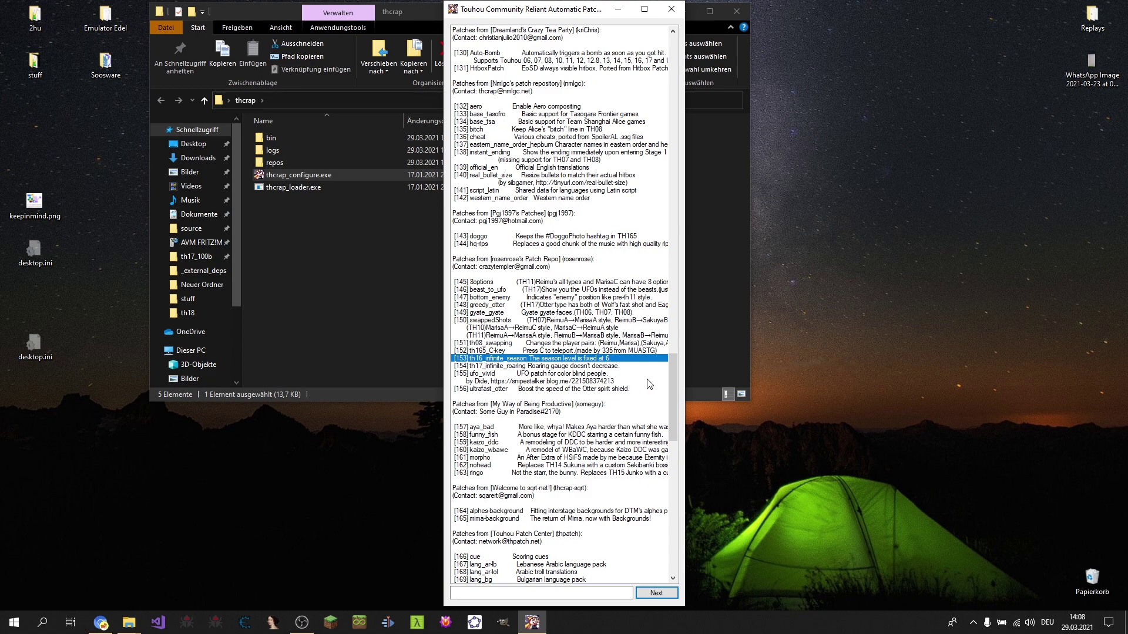
left_click_drag(673, 384, 673, 451)
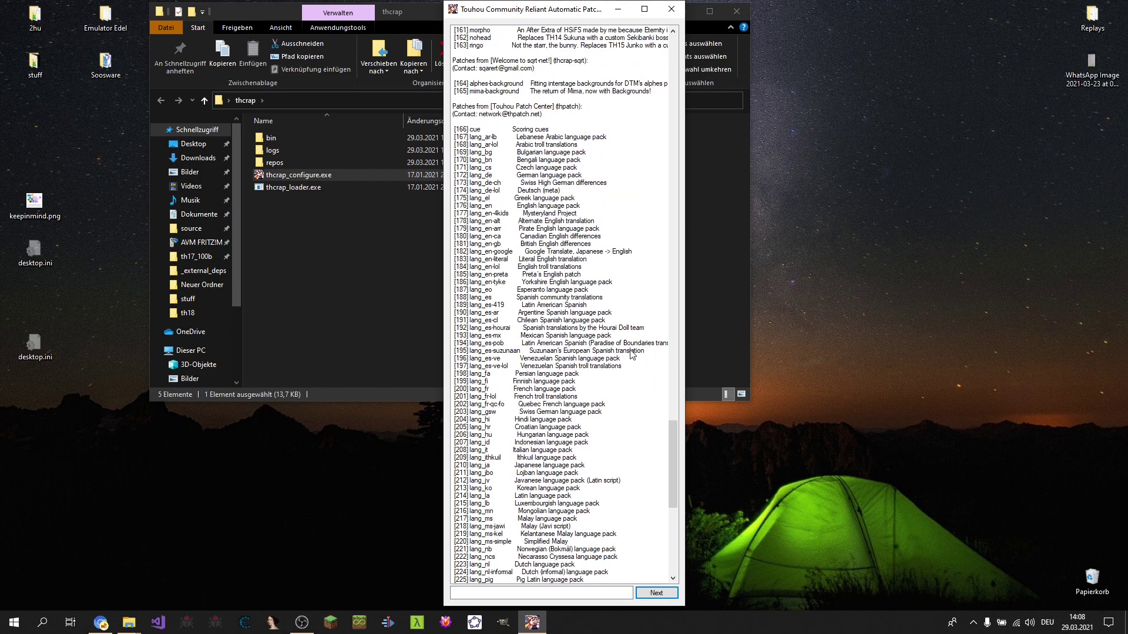
double_click(486, 207)
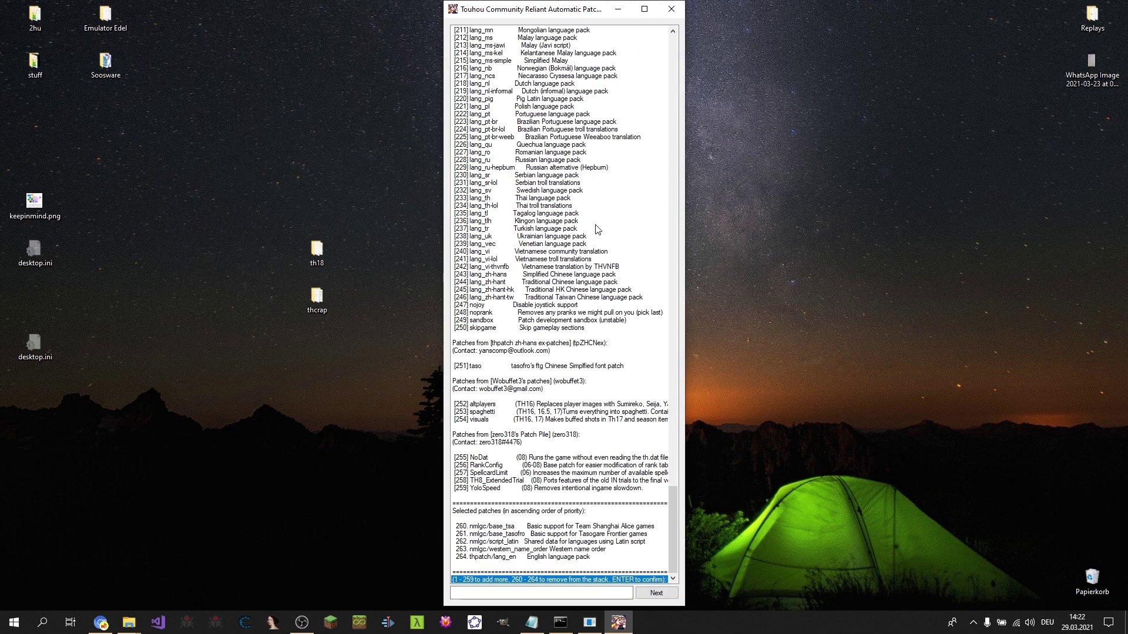
Review the remaining available patches and the selected stack, and confirm the patch selection.
scroll(594, 258, "up", 5)
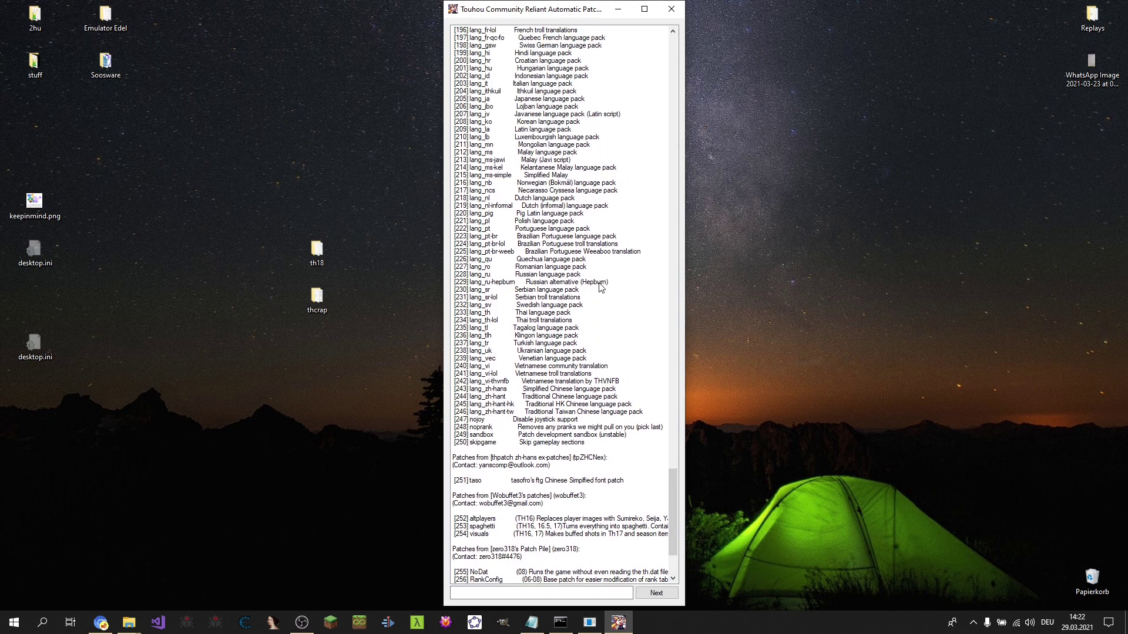
scroll(601, 288, "down", 5)
scroll(565, 477, "up", 3)
scroll(565, 477, "down", 3)
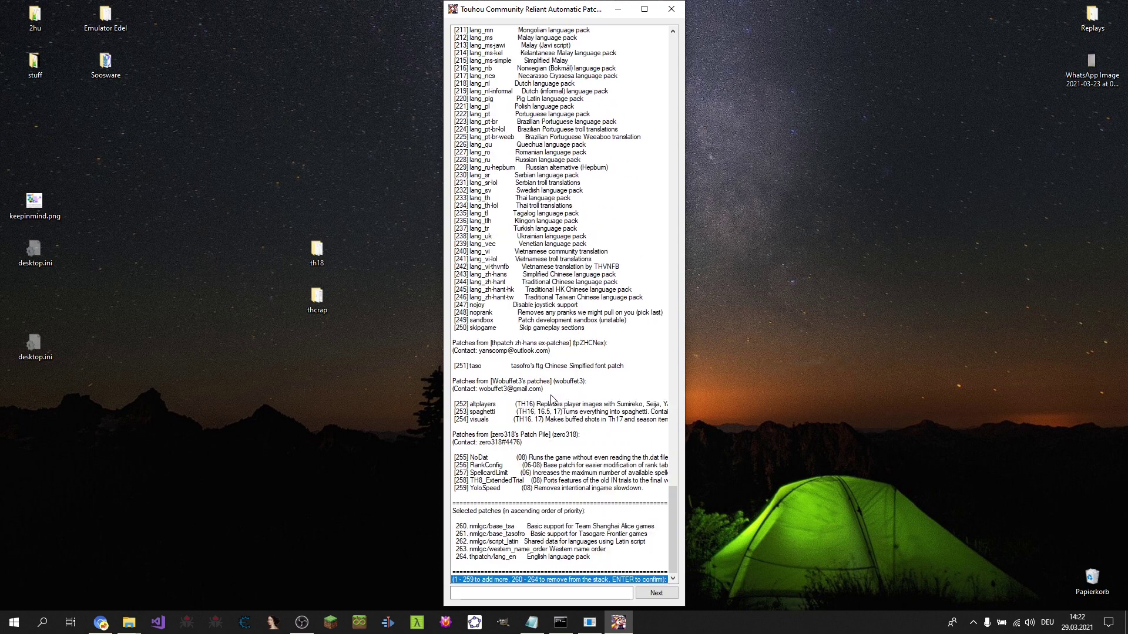
scroll(554, 401, "up", 19)
scroll(522, 201, "up", 20)
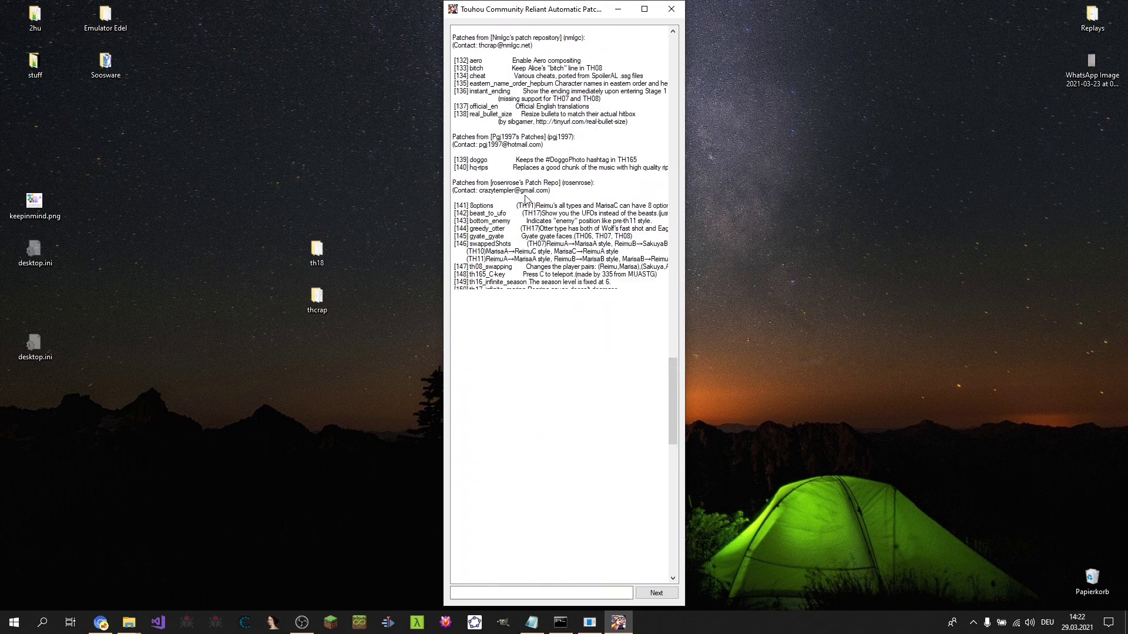
scroll(526, 196, "down", 17)
scroll(526, 199, "down", 20)
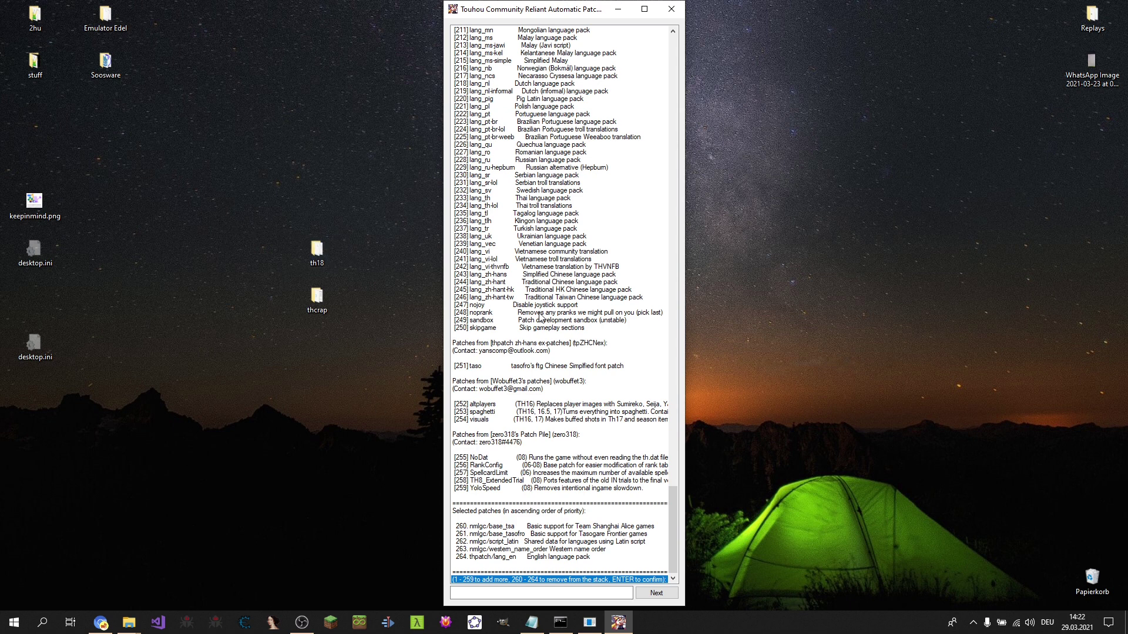
left_click(653, 593)
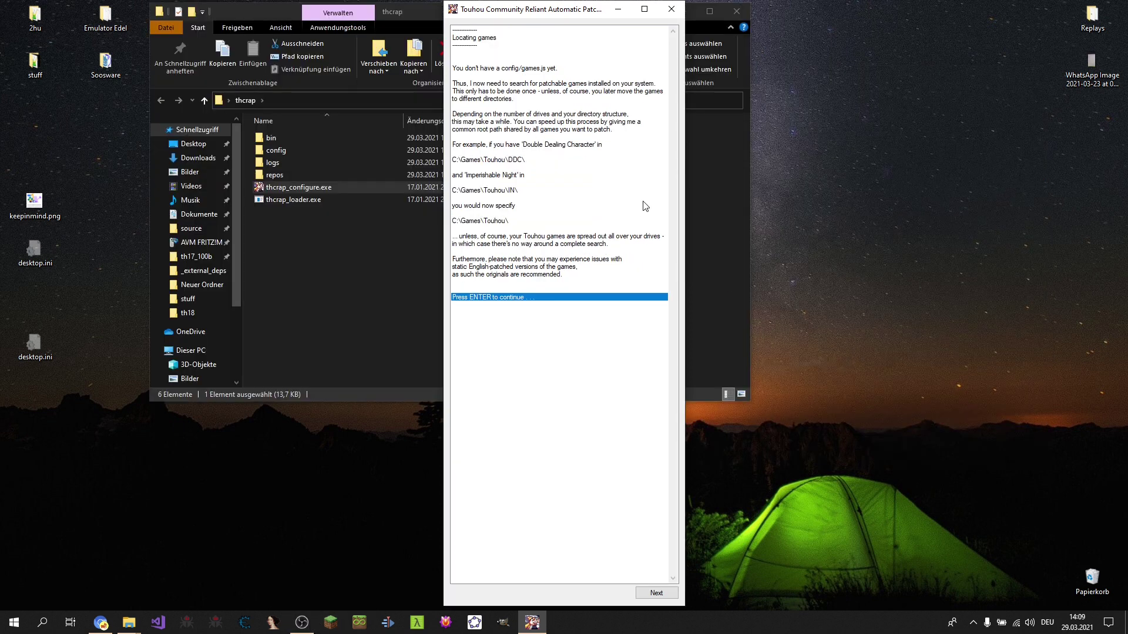
Continue to the root path choice for the game search, go to the Desktop there, and put the thcrap folder window away.
left_click(662, 593)
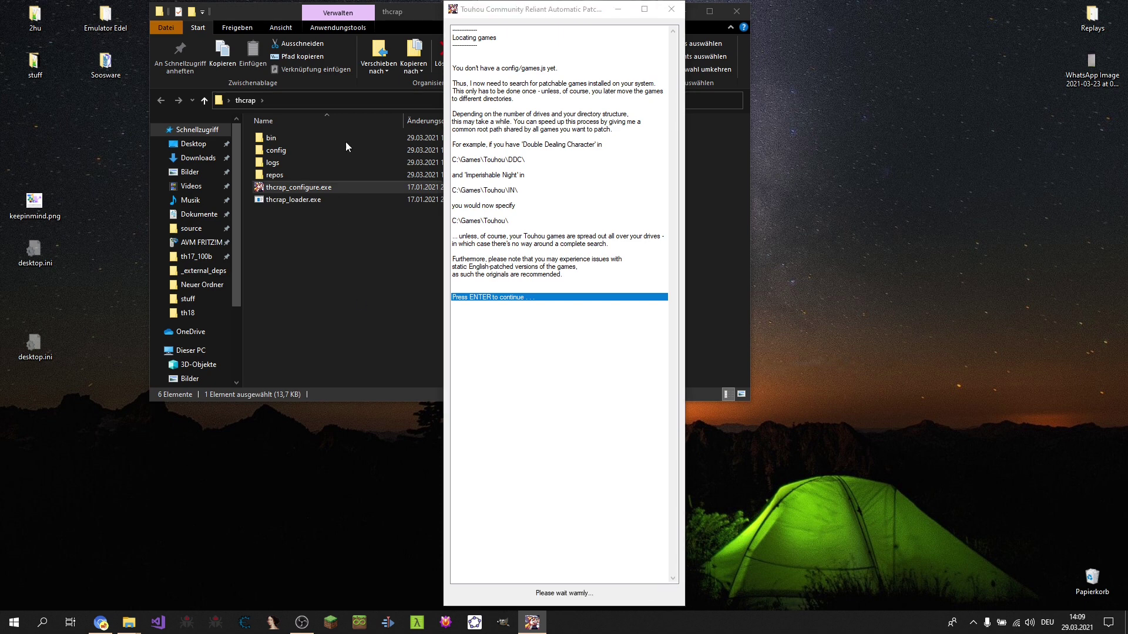
left_click_drag(523, 32, 108, 145)
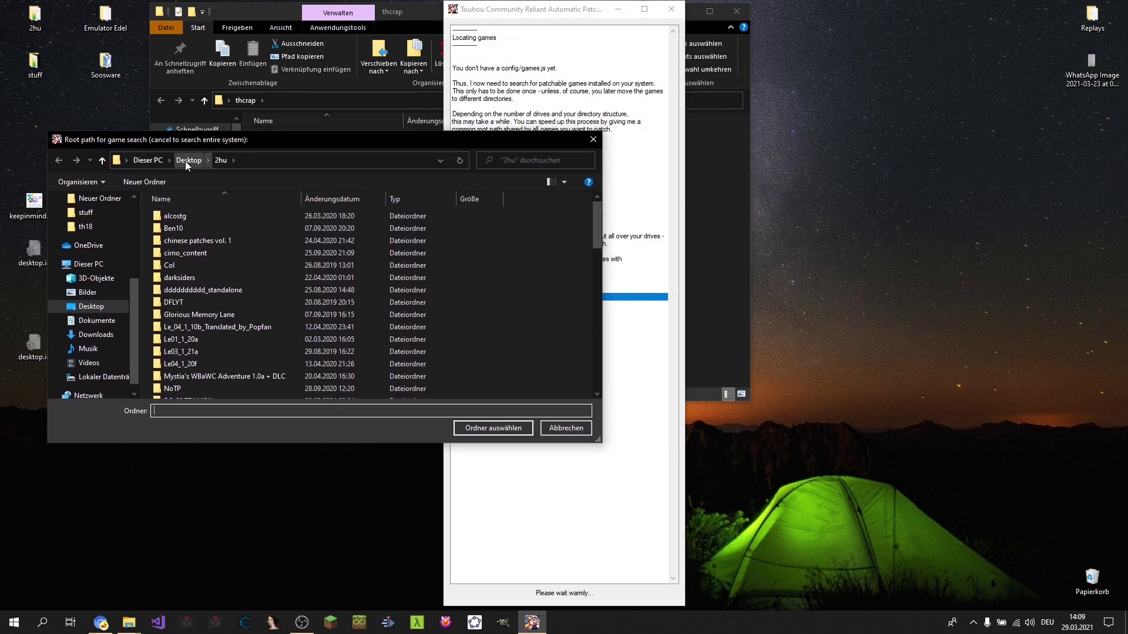
left_click_drag(194, 143, 675, 187)
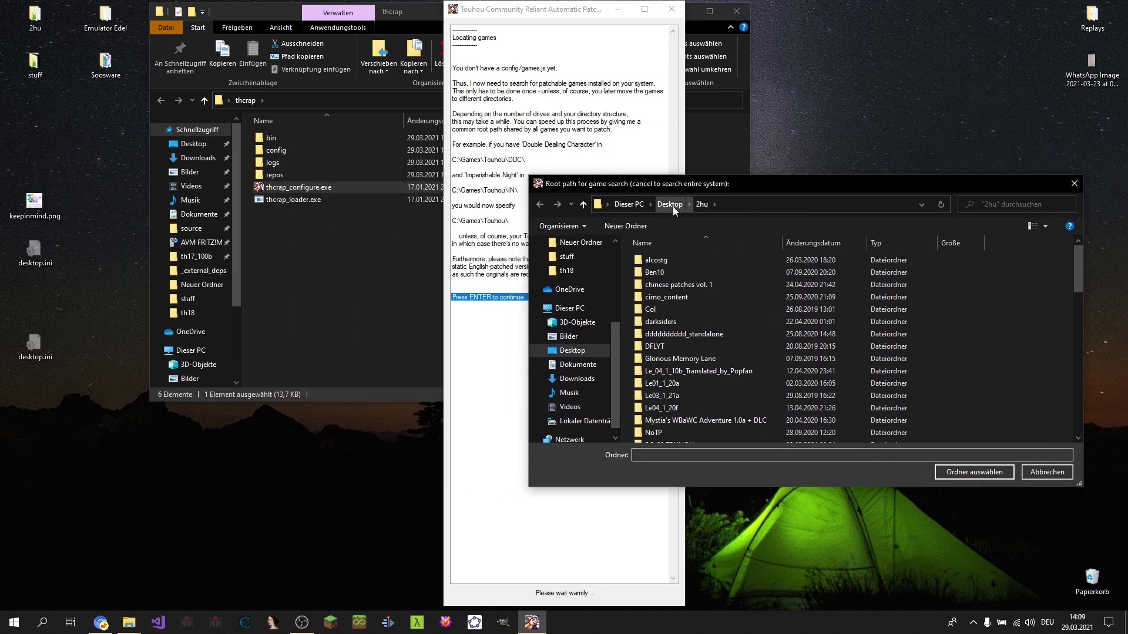
left_click(670, 204)
left_click(697, 11)
left_click(683, 11)
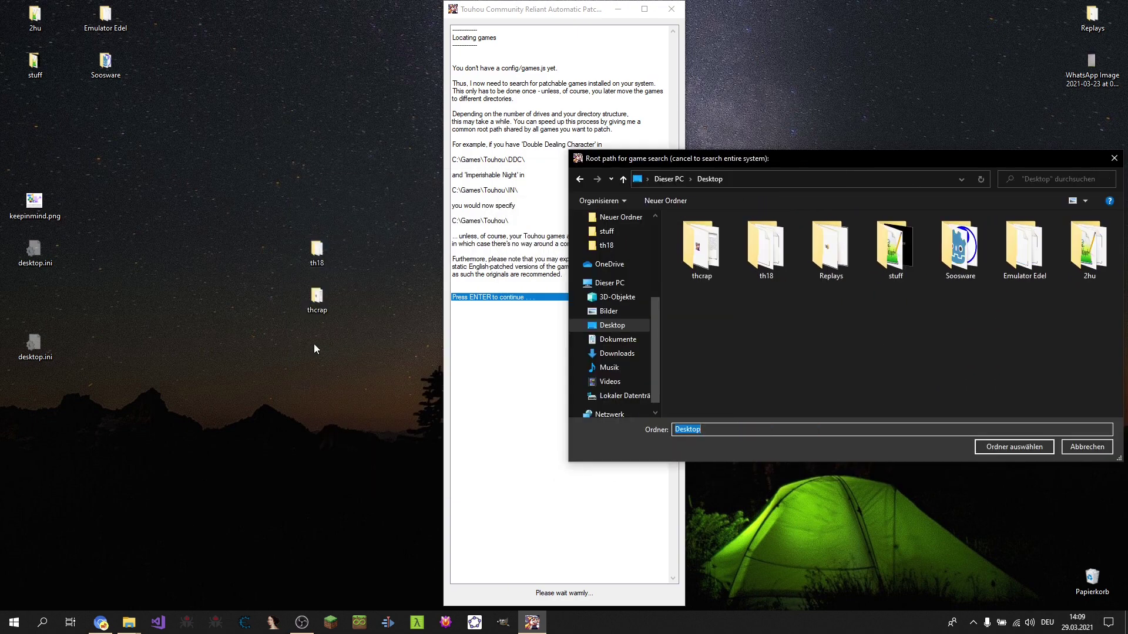
Examine the th18 folder and the game folders inside the 2hu folder on the desktop.
double_click(305, 258)
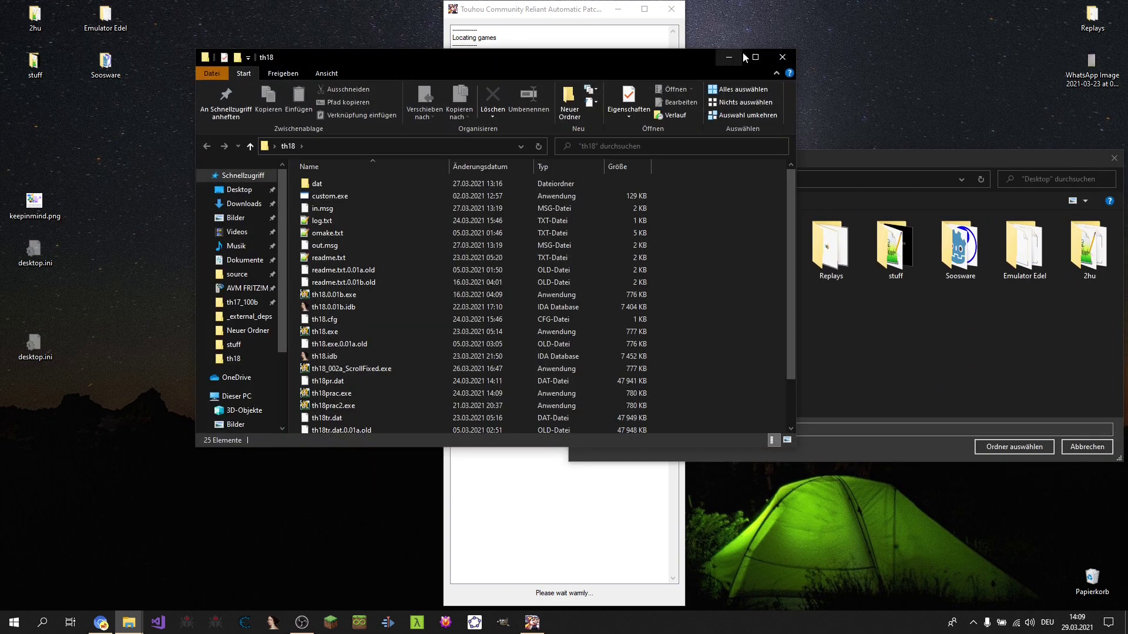
double_click(35, 19)
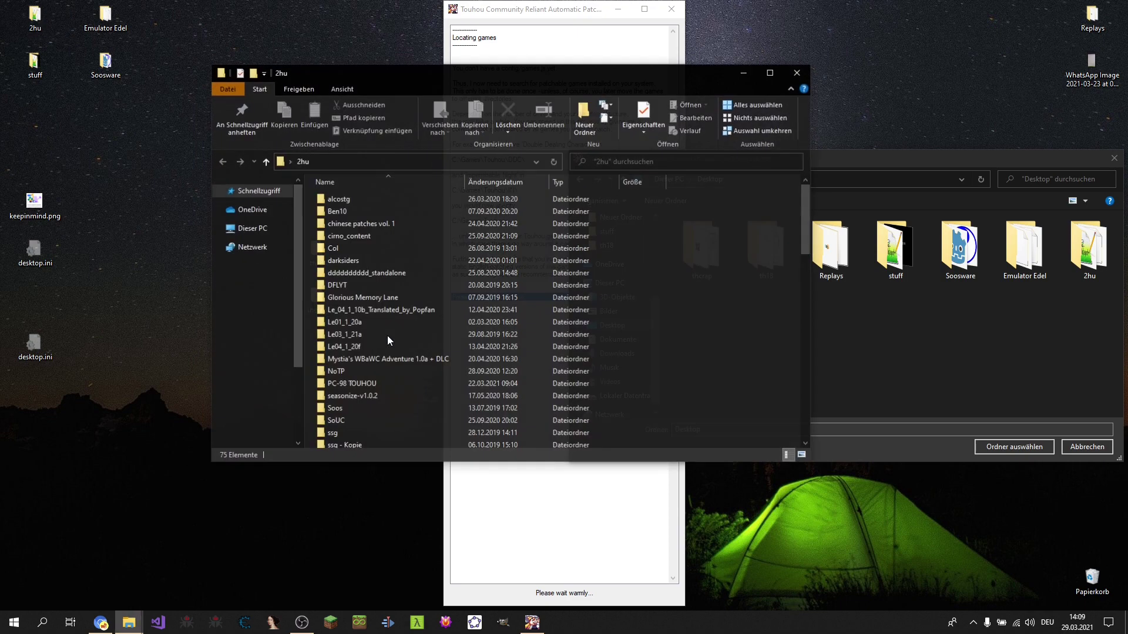
scroll(387, 336, "down", 8)
double_click(346, 368)
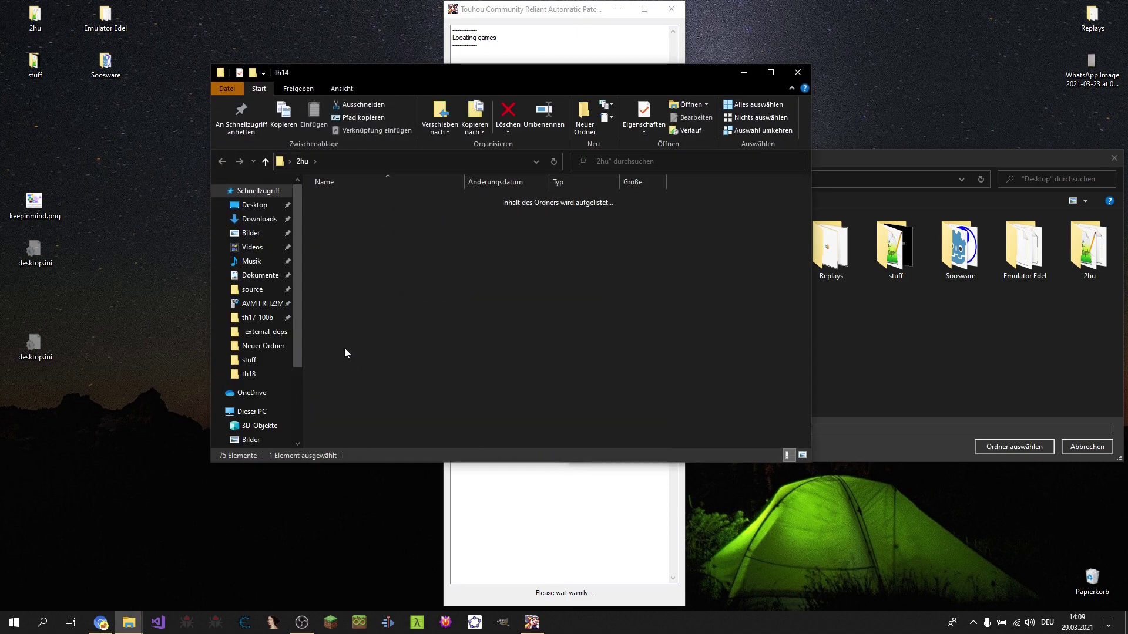
left_click(265, 161)
double_click(336, 347)
left_click(797, 73)
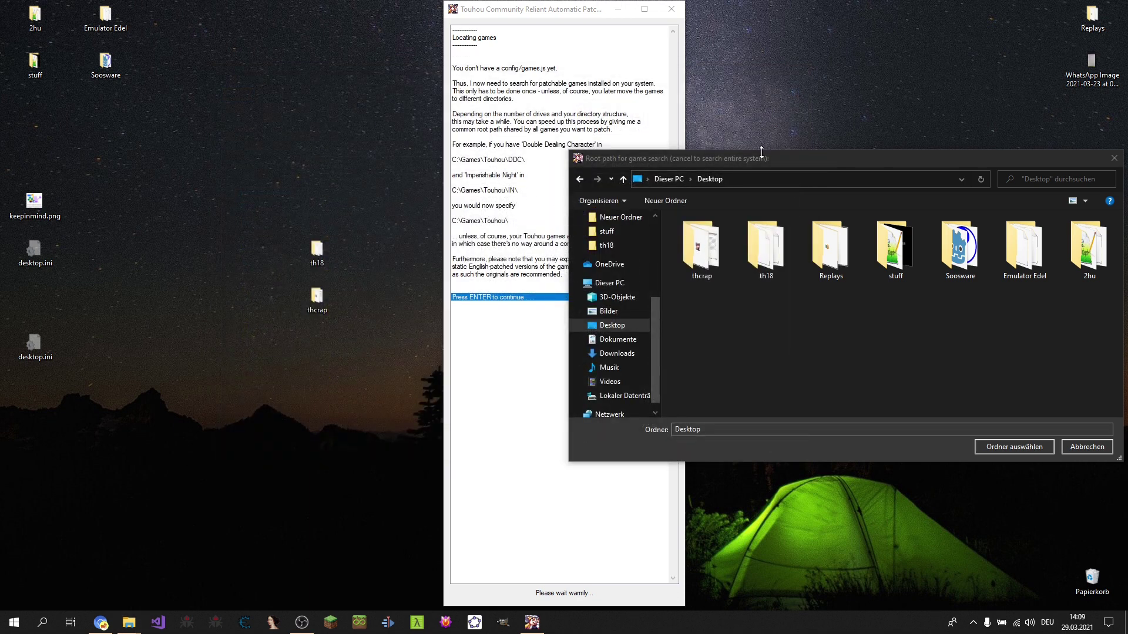
Choose the th12 folder inside Desktop\2hu as the root path for the game search.
left_click_drag(761, 152, 761, 134)
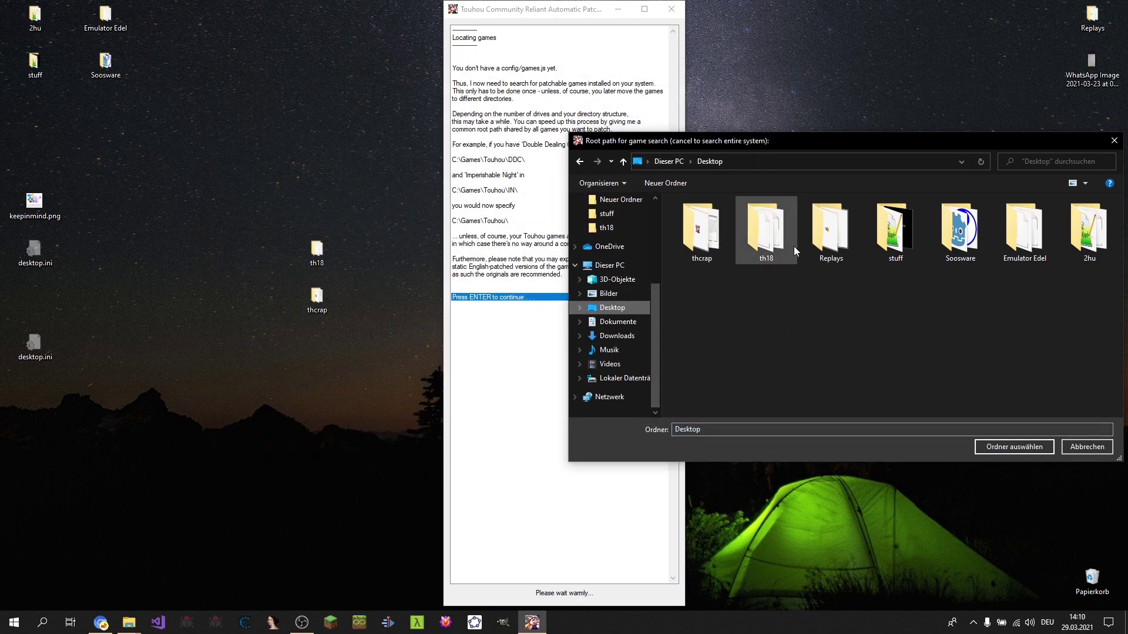
double_click(1090, 232)
left_click_drag(743, 141, 184, 108)
scroll(252, 265, "down", 9)
left_click(234, 284)
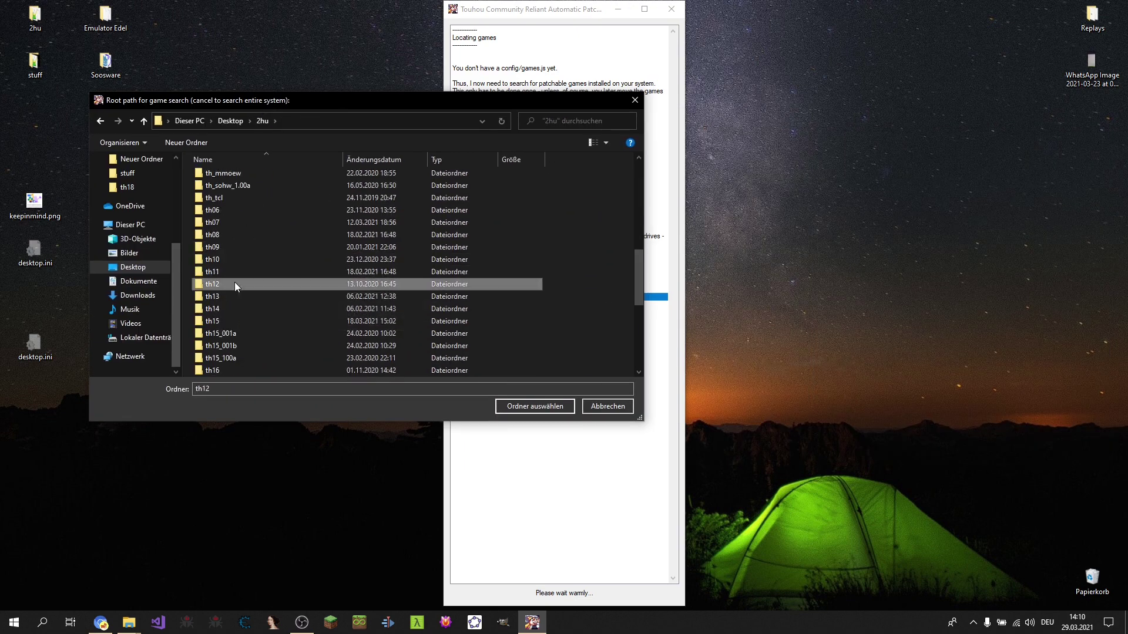
double_click(234, 285)
left_click(525, 406)
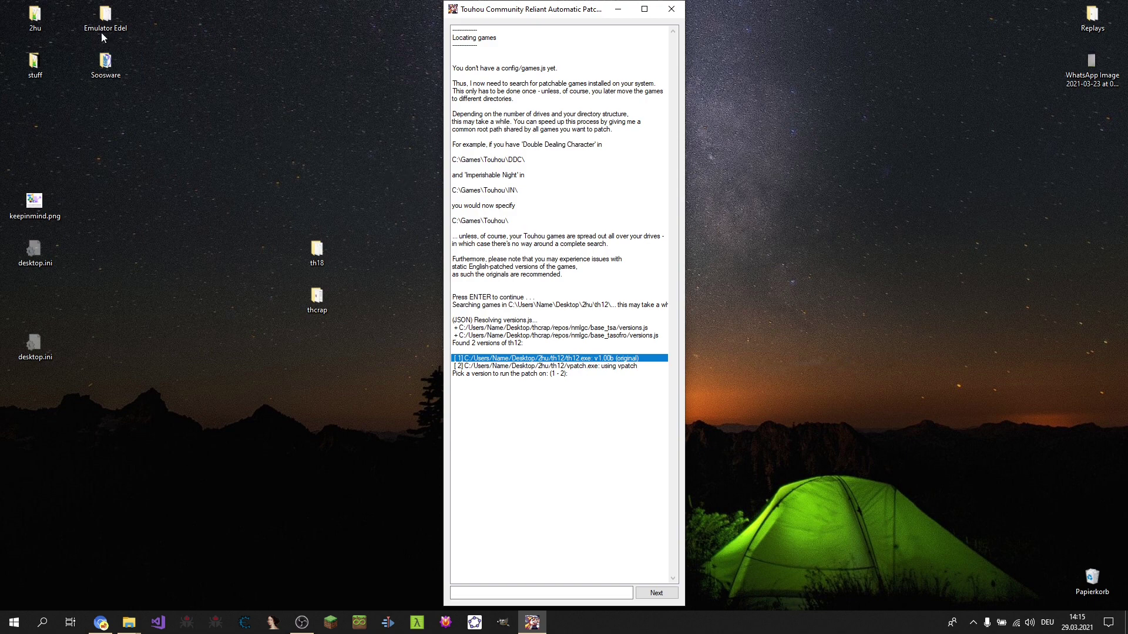
Open the 2hu folder on the desktop and select the game version folders th15 through th15_100a.
double_click(34, 24)
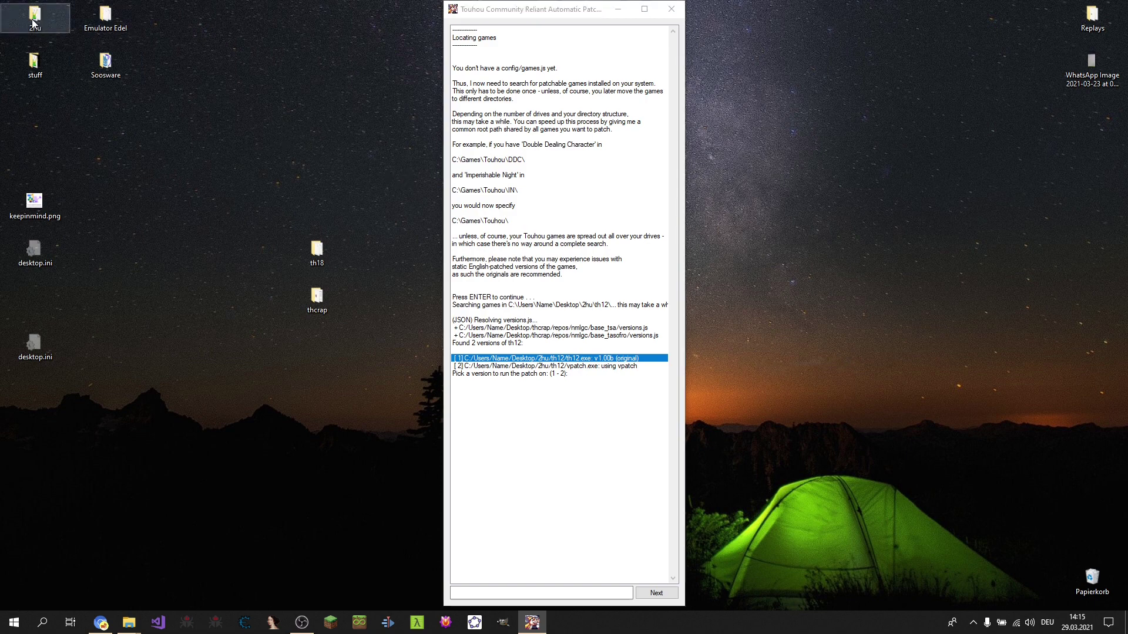
scroll(431, 345, "down", 7)
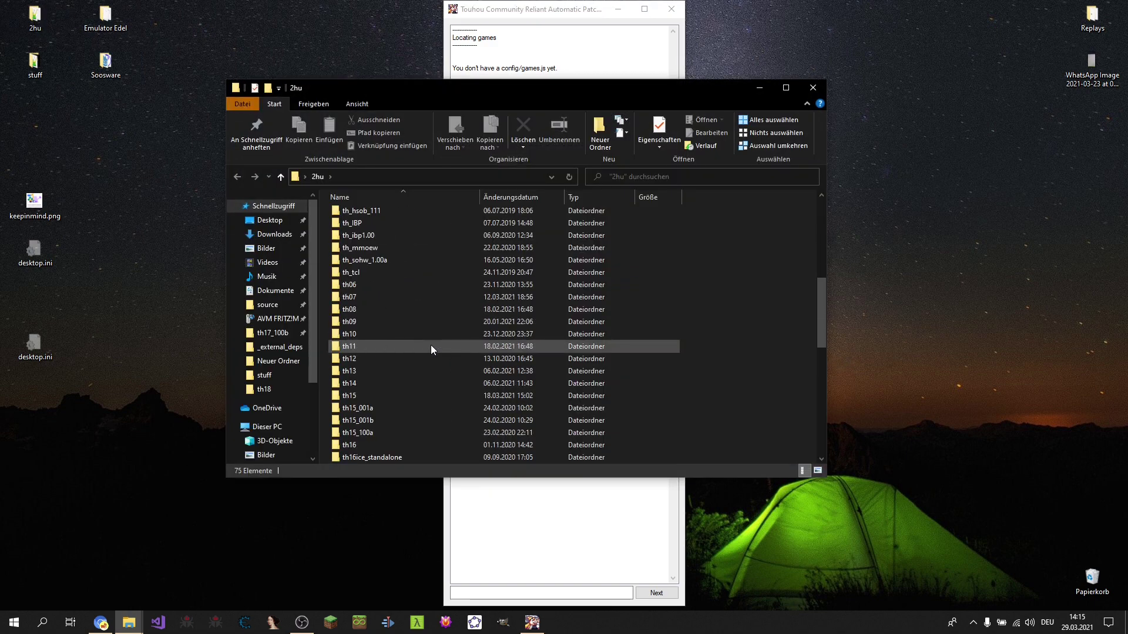
left_click(371, 358)
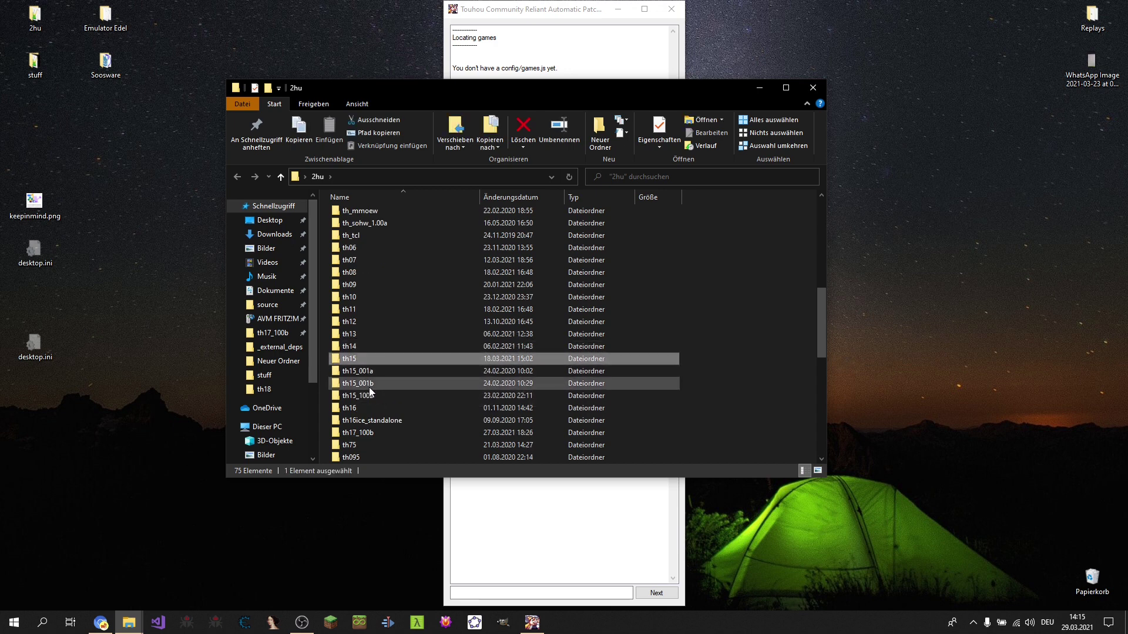
left_click(370, 395, "shift")
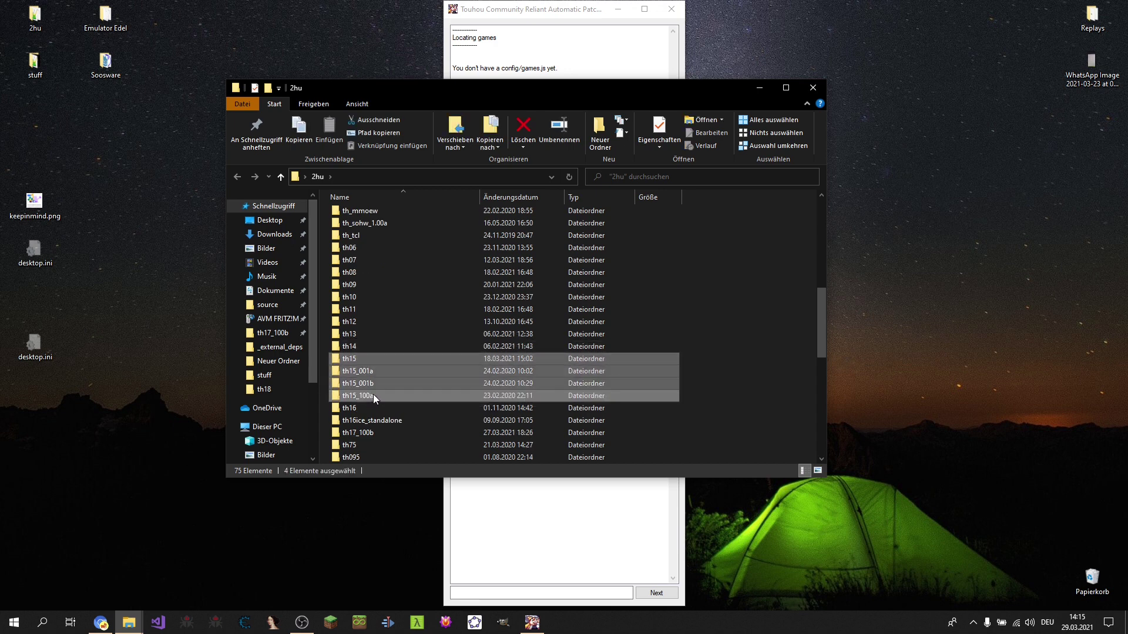
Pick the vpatch.exe version of th12 for the patch and finish the configuration with game shortcuts created.
left_click(812, 87)
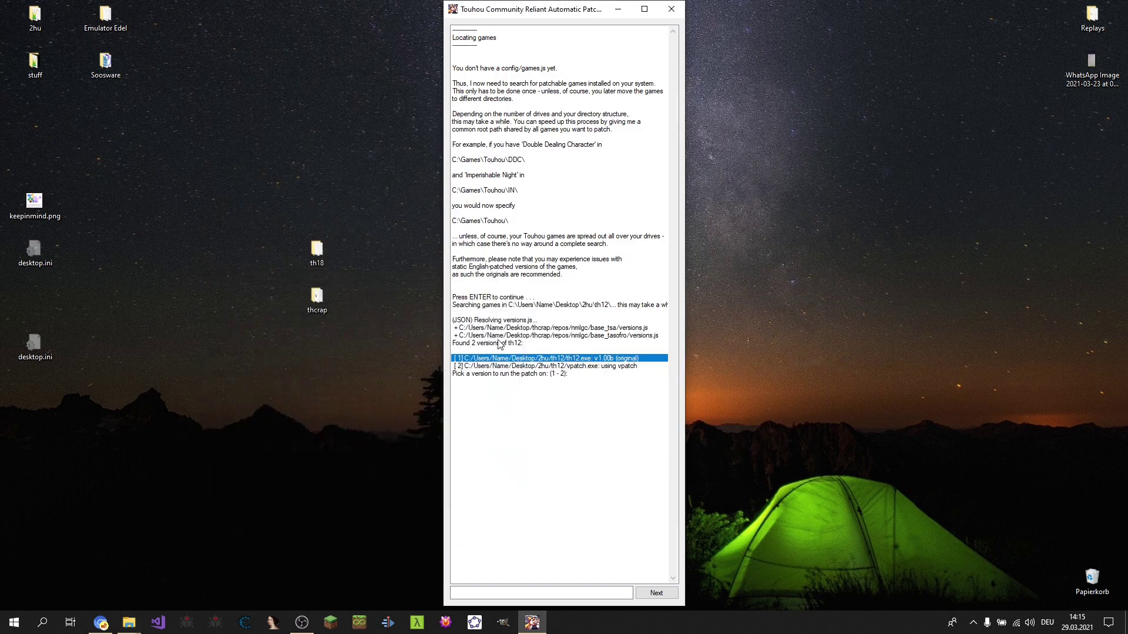
left_click(579, 368)
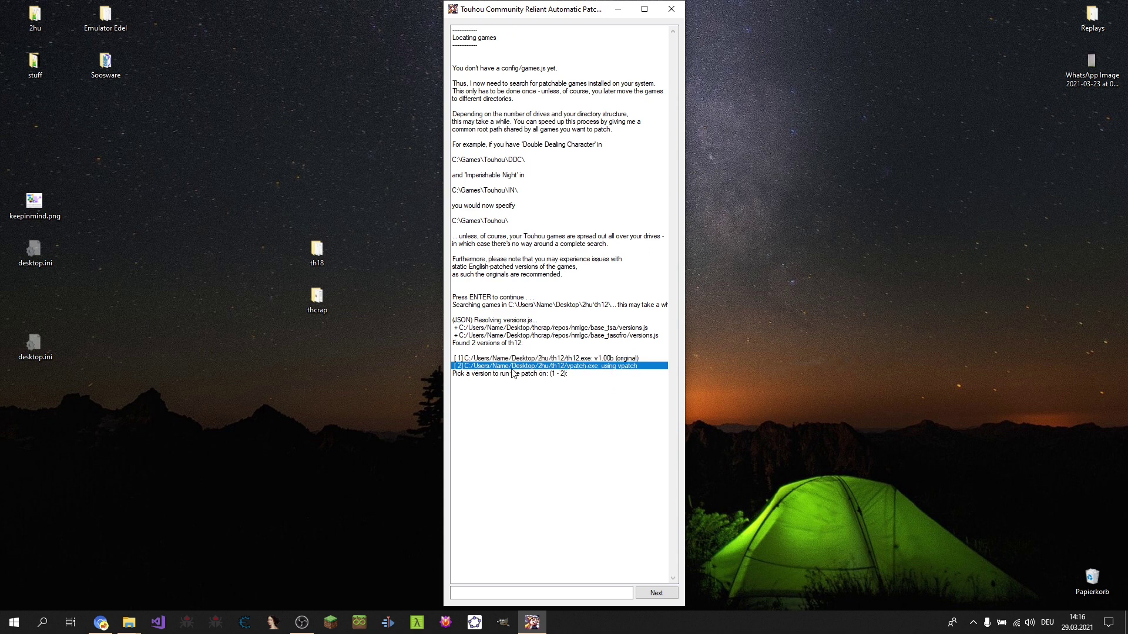
key("Return")
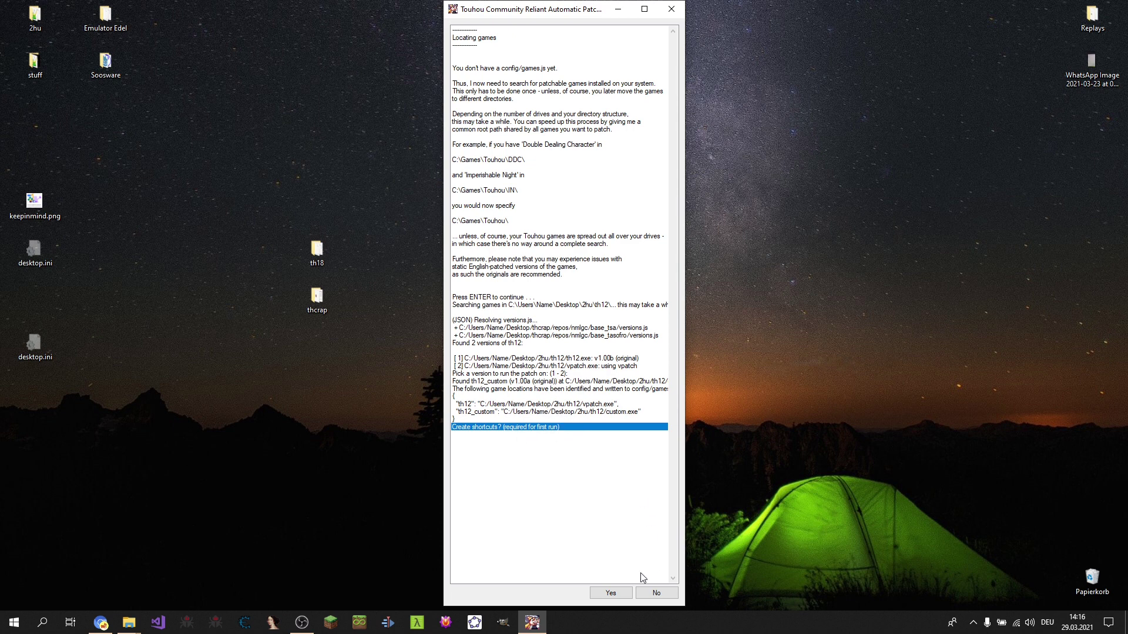
left_click(623, 593)
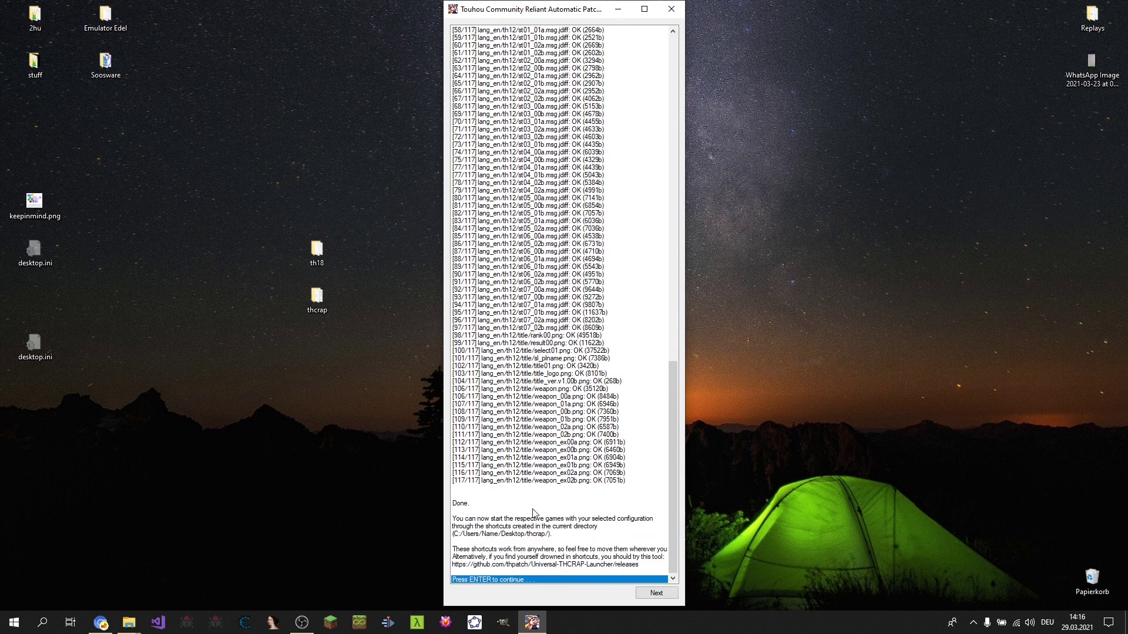
left_click(656, 593)
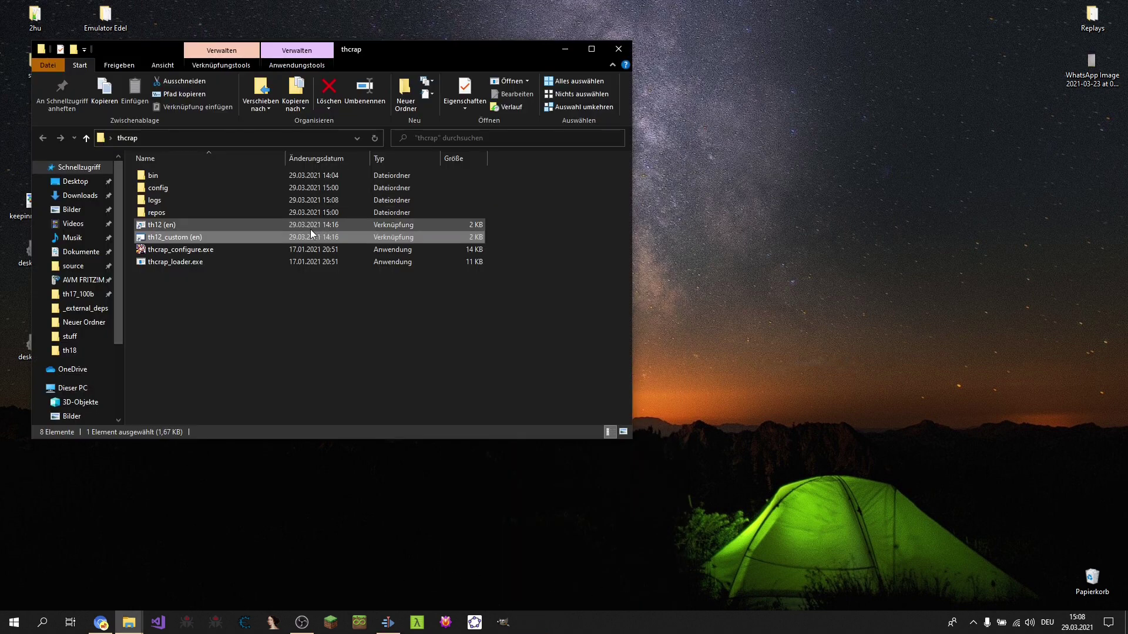
Launch the th12 (en) shortcut from the thcrap folder, dismiss its window mode choice, and open th12_custom (en).
double_click(259, 229)
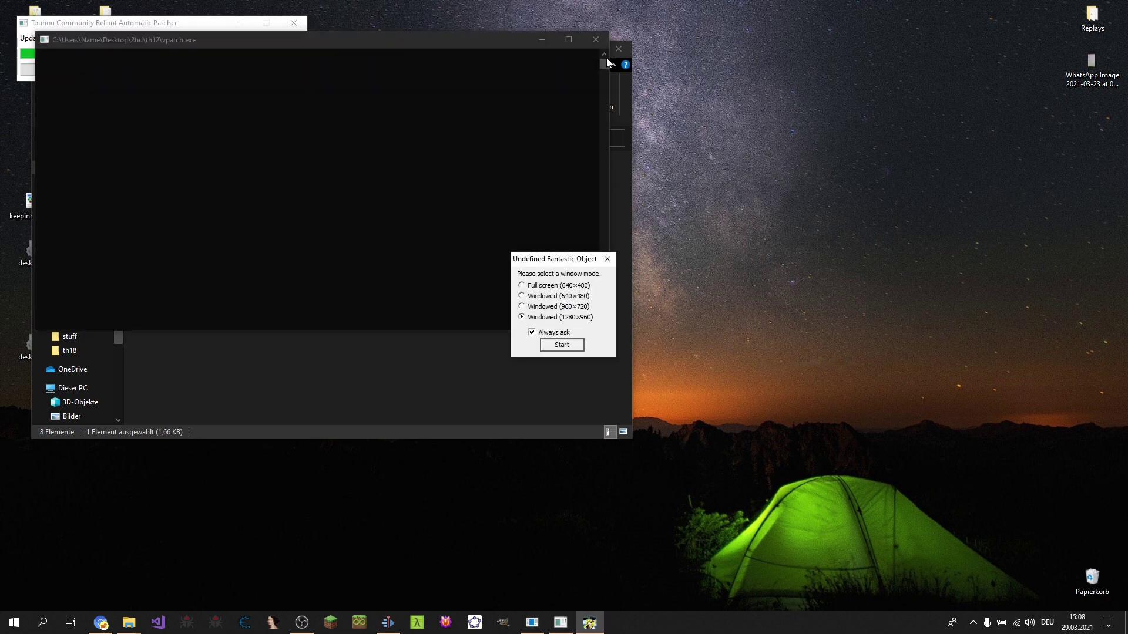
left_click(608, 261)
double_click(148, 239)
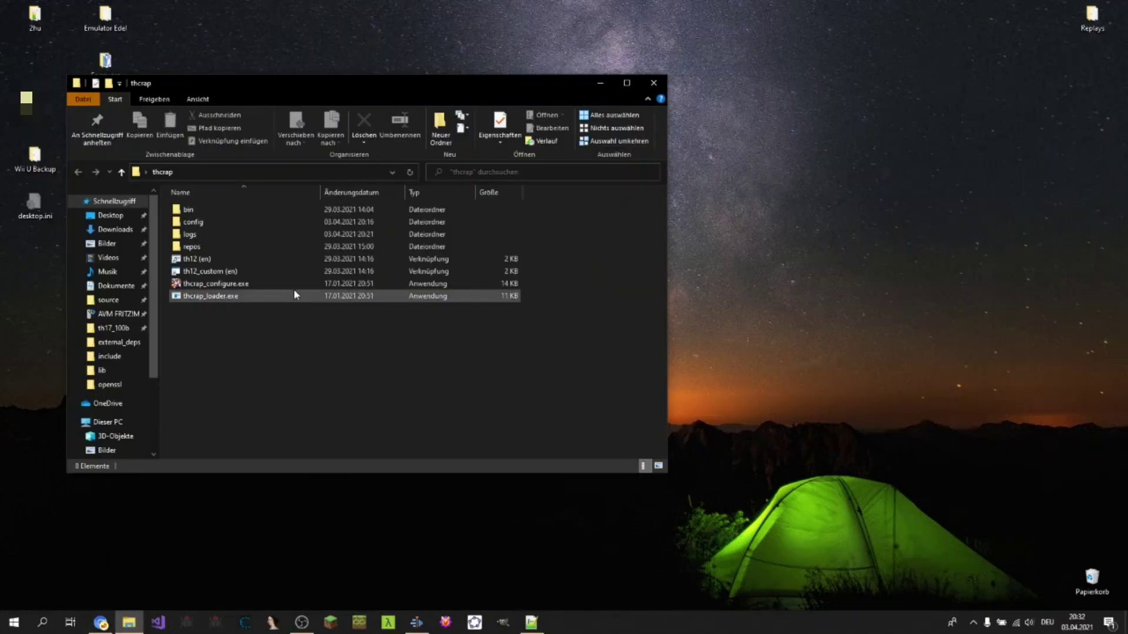
Run thcrap_configure.exe again from the thcrap folder and continue past its introduction to the patch selection.
double_click(294, 284)
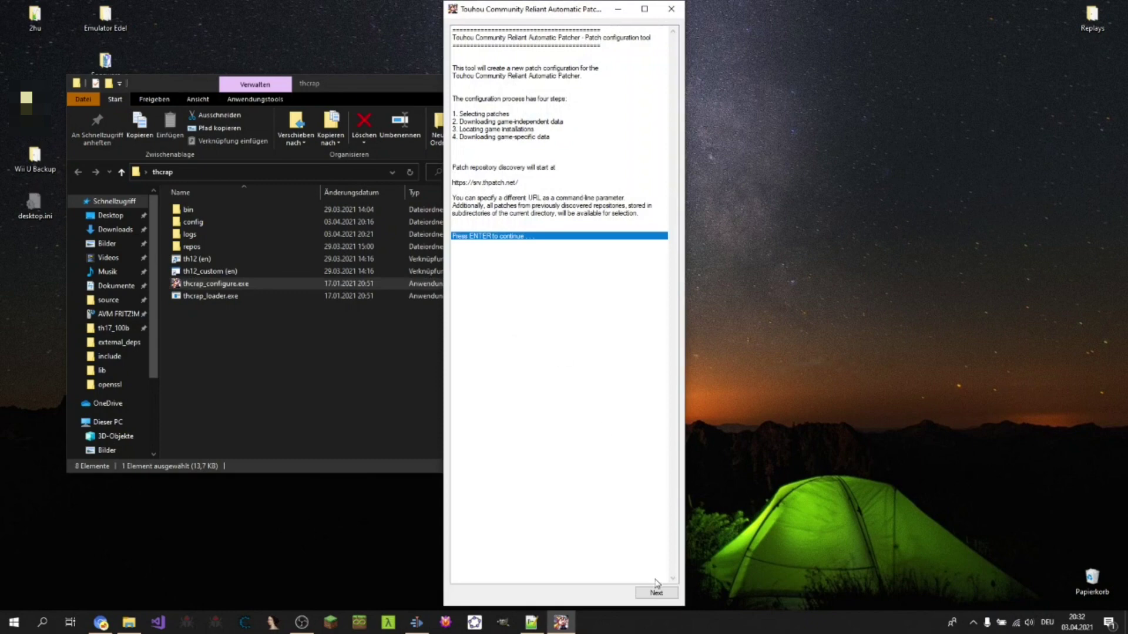
left_click(508, 78)
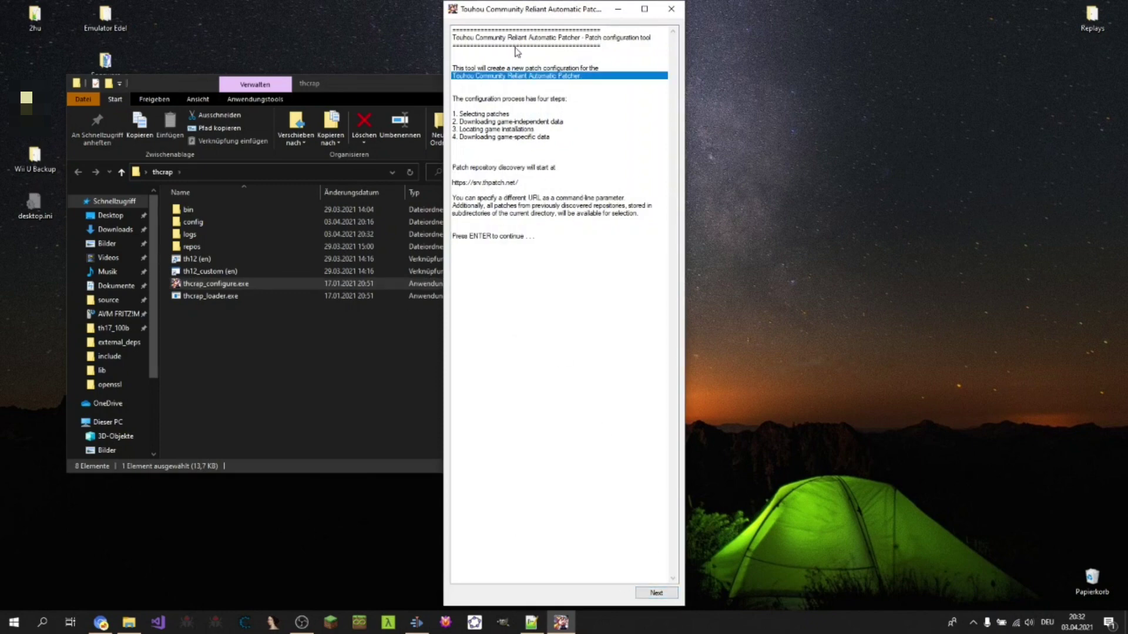
left_click(516, 40)
left_click(508, 237)
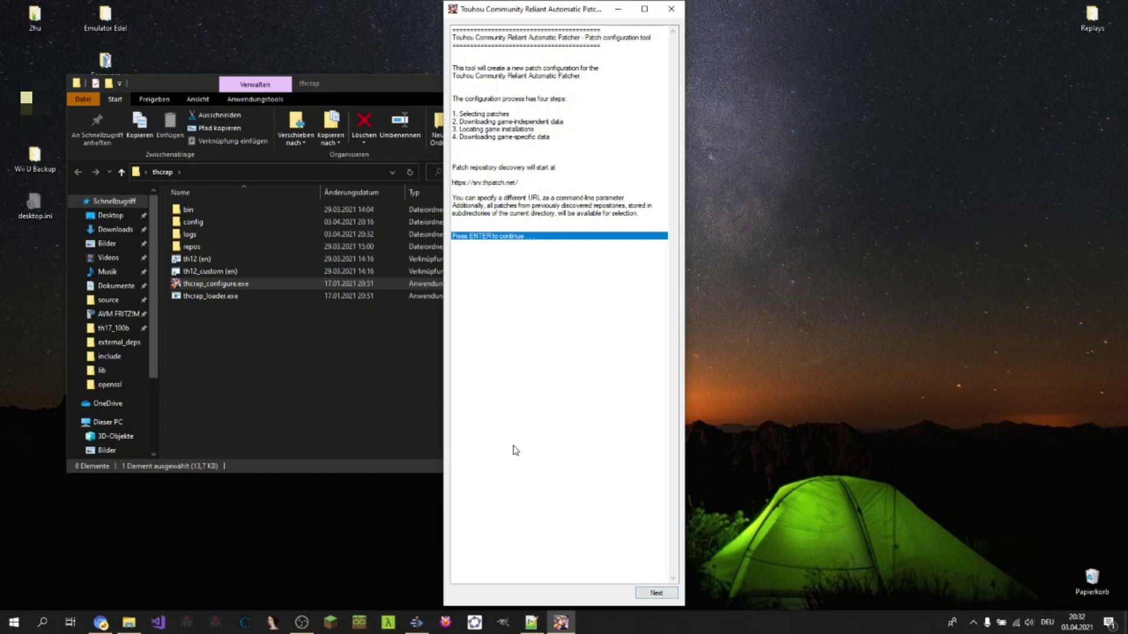
left_click(667, 596)
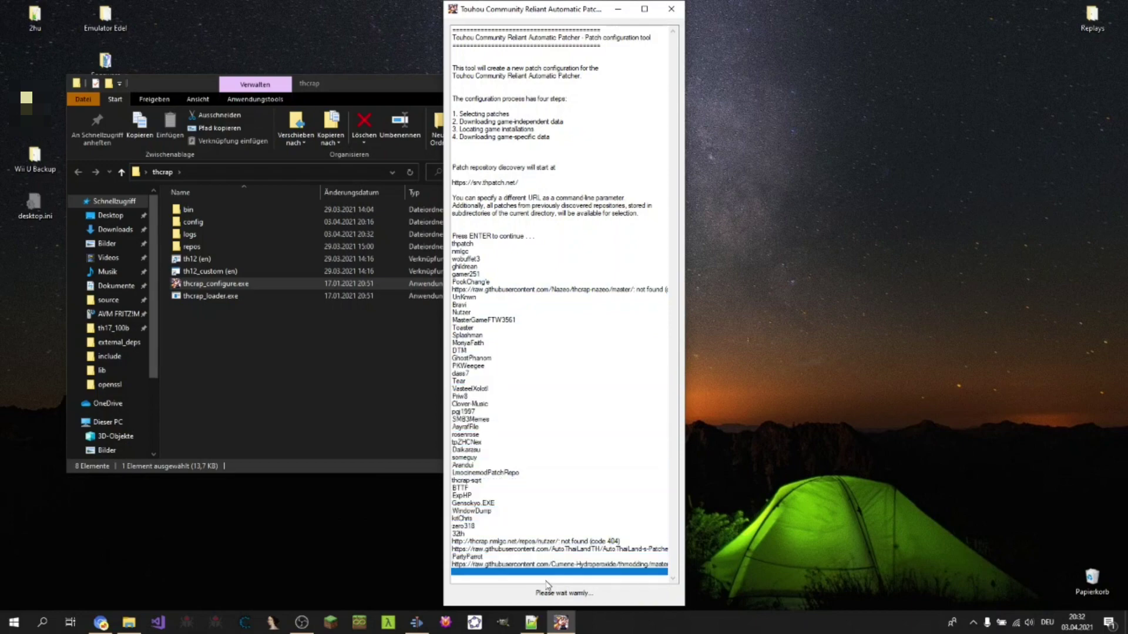
Select the lang_en English language pack and confirm the patch selection with the default configuration name.
scroll(574, 321, "up", 19)
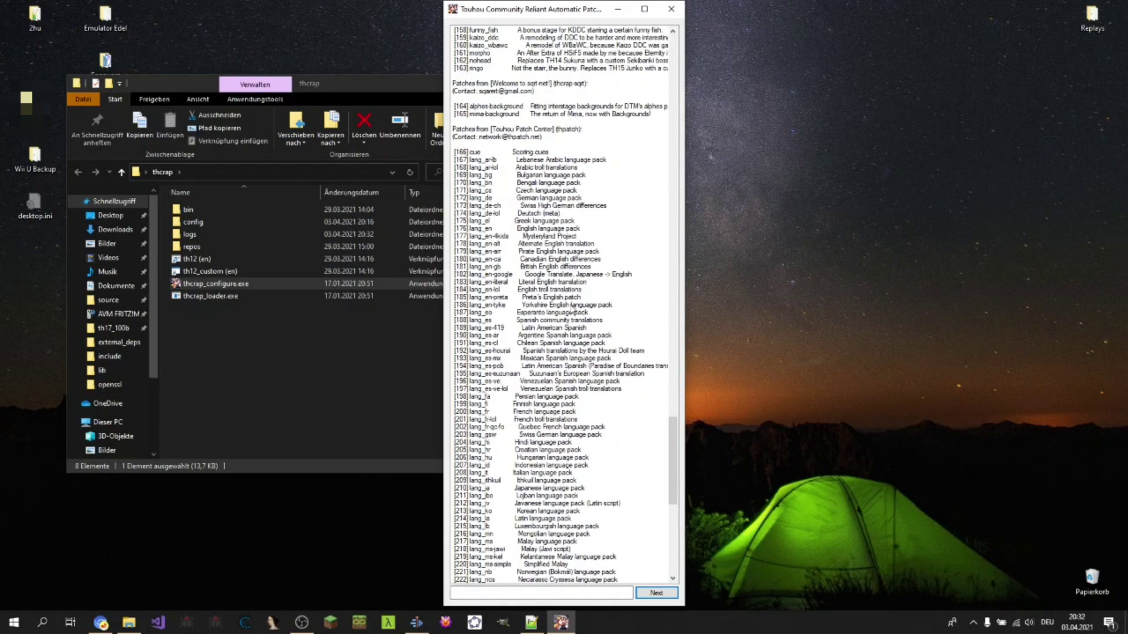
double_click(486, 229)
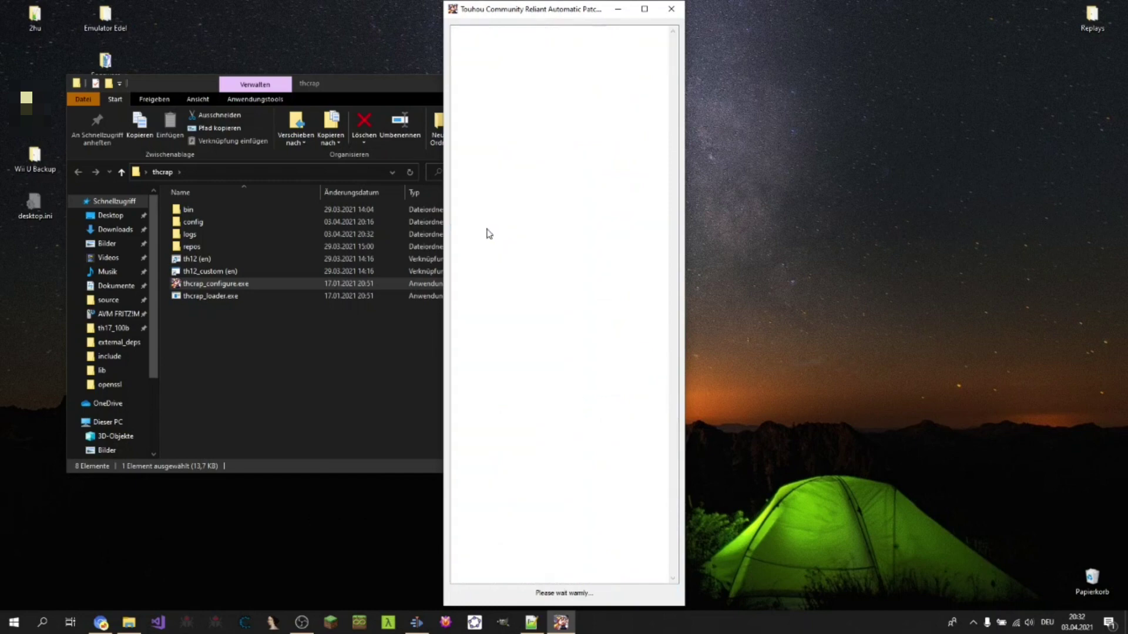
left_click(656, 594)
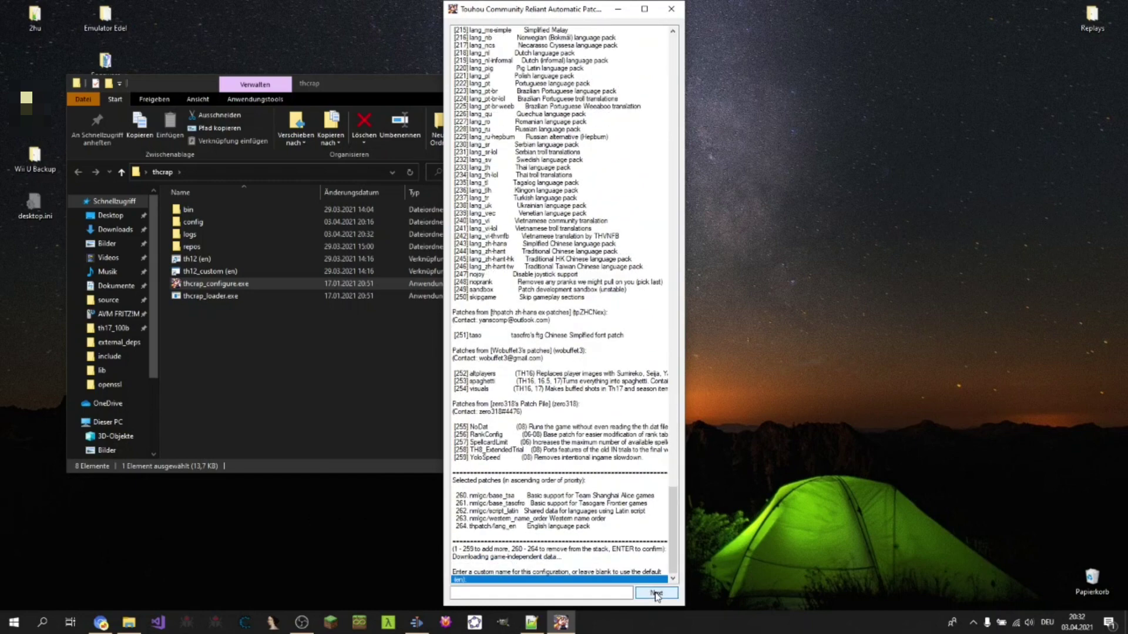
left_click(657, 594)
left_click(649, 596)
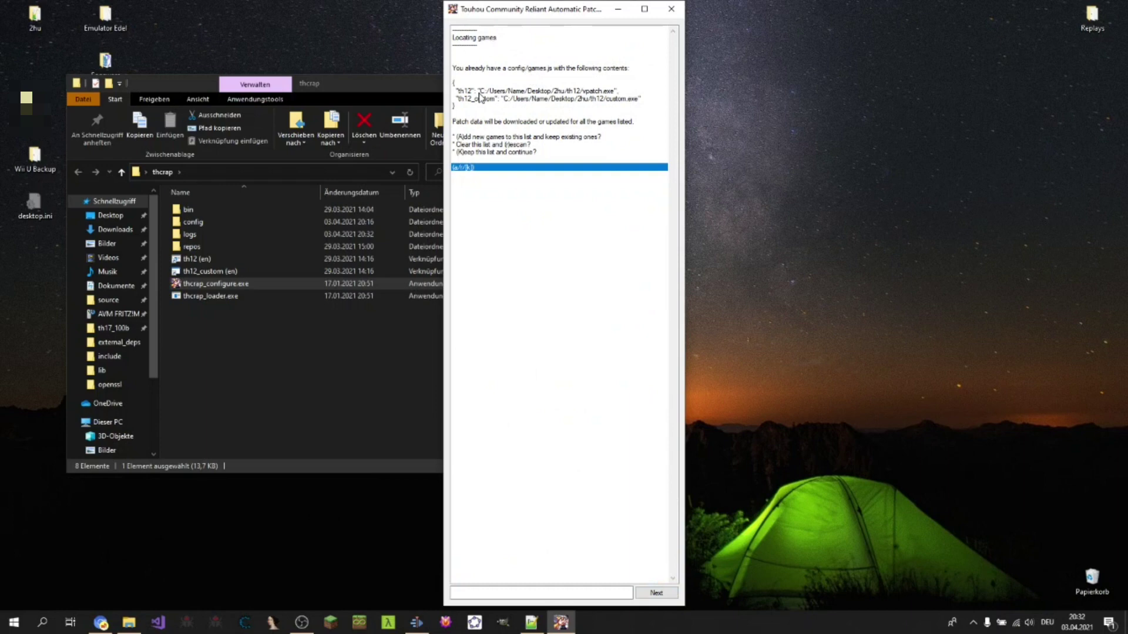
Choose to add new games to the configured game list while keeping the existing th12 entries.
left_click(475, 76)
mouse_move(474, 92)
left_mouse_down()
mouse_move(471, 109)
mouse_move(479, 67)
mouse_move(481, 92)
left_mouse_up()
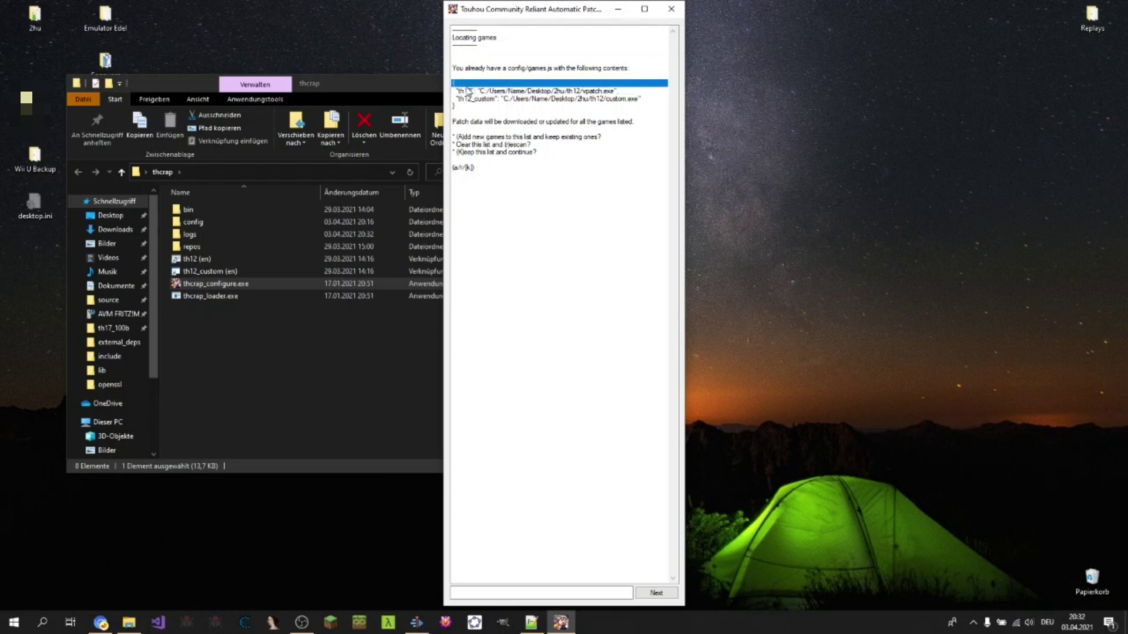
left_click(471, 107)
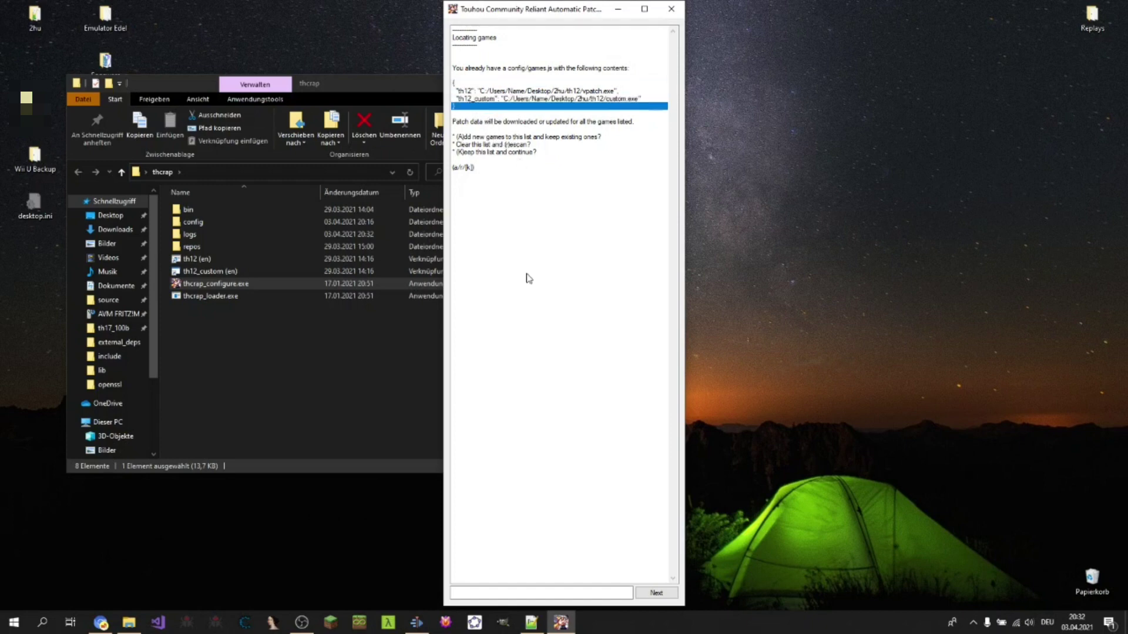
left_click(503, 591)
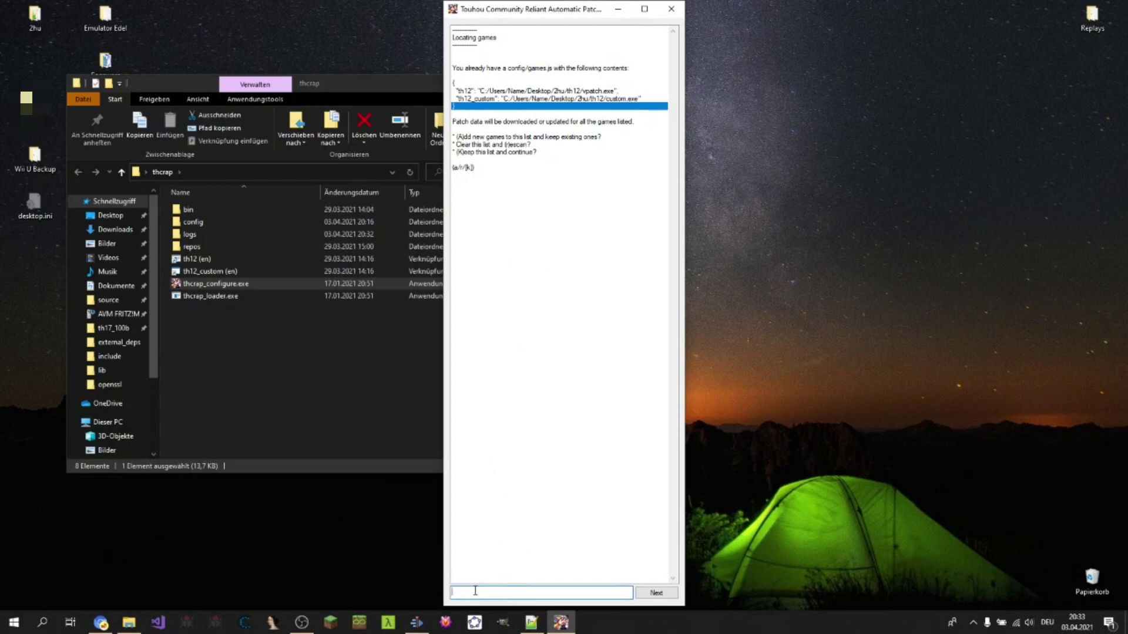
left_click(652, 592)
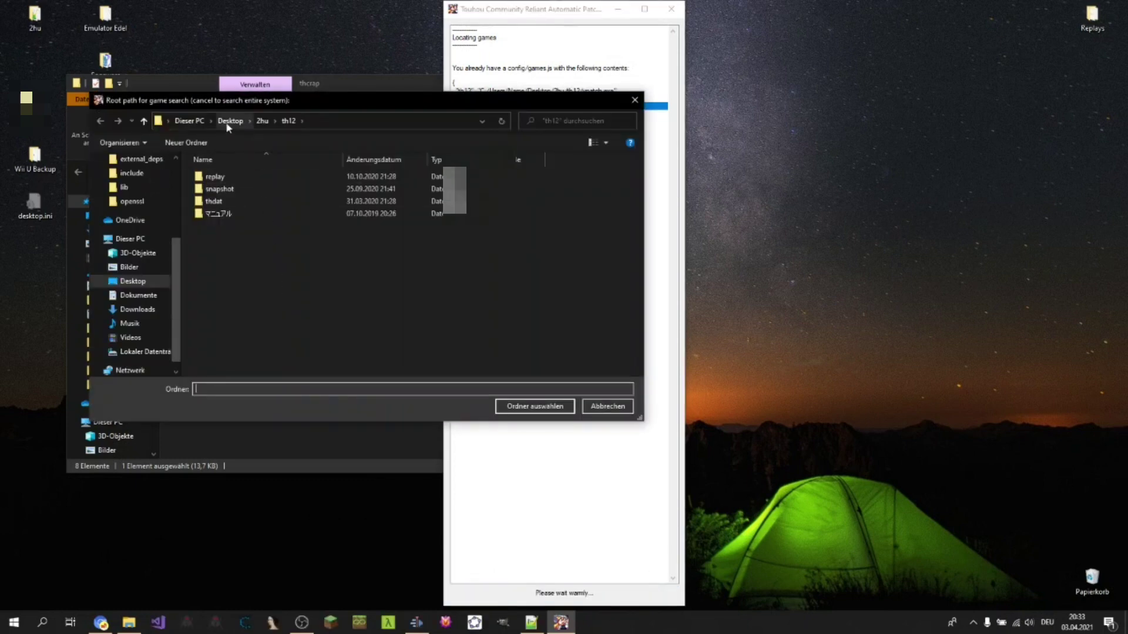
Search for games in the th18 folder on the Desktop and pick the th18.exe v0.02a version for the patch.
left_click(229, 121)
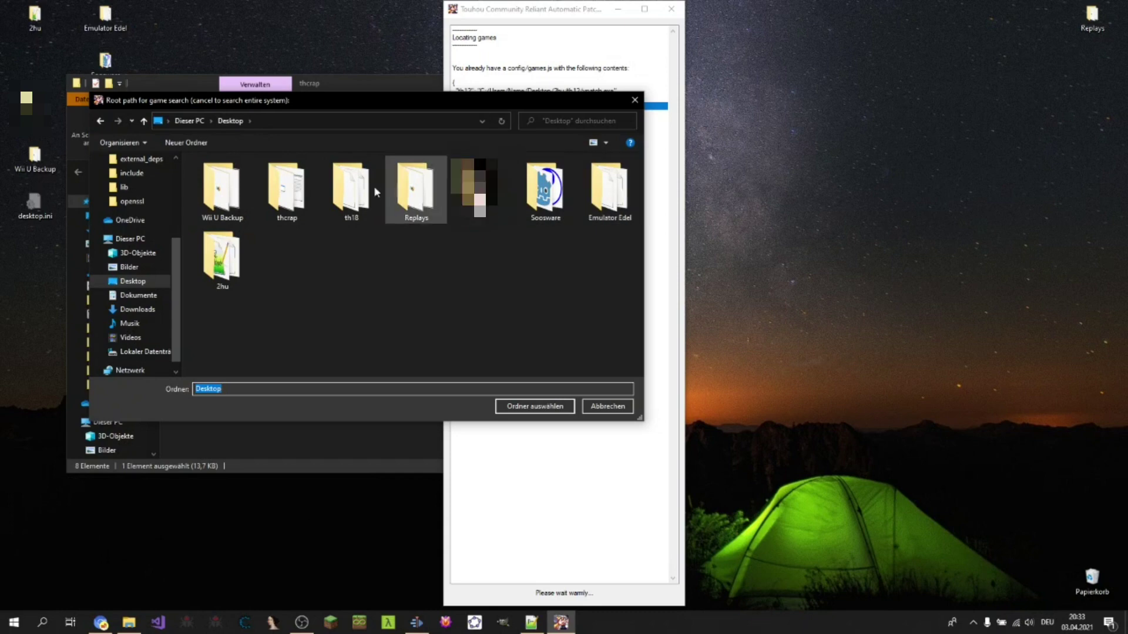
double_click(369, 186)
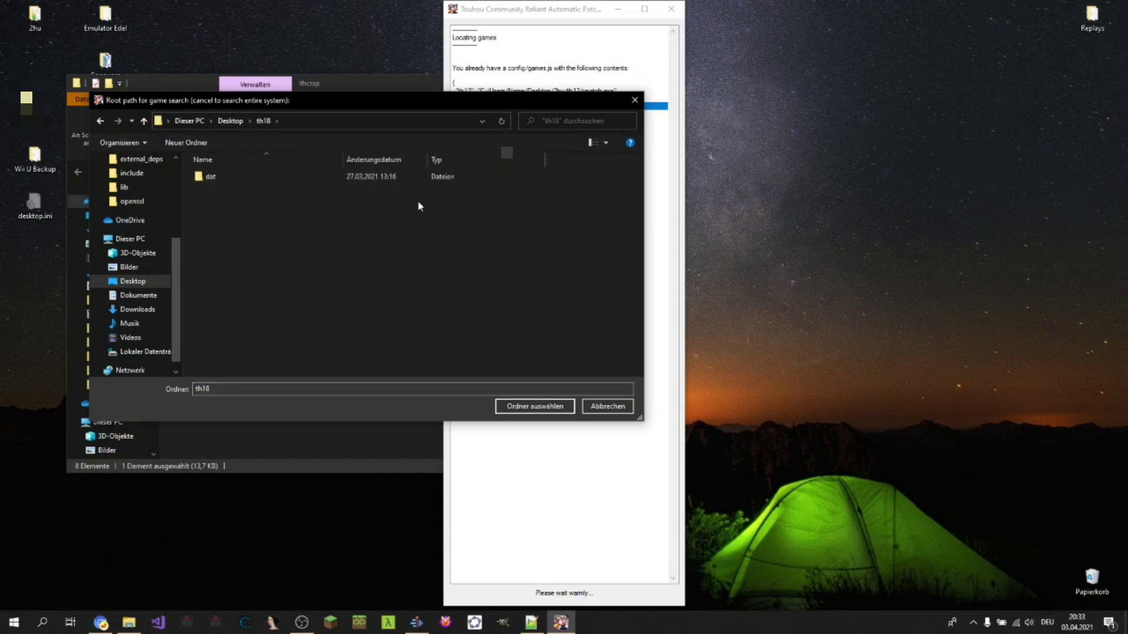
left_click(541, 411)
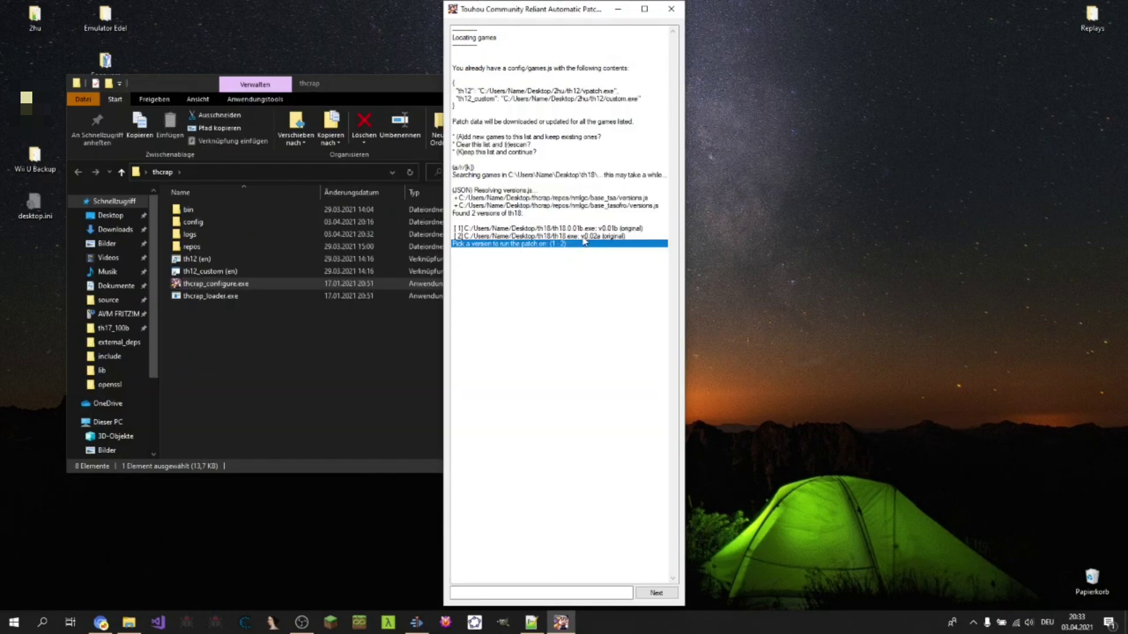
left_click(583, 237)
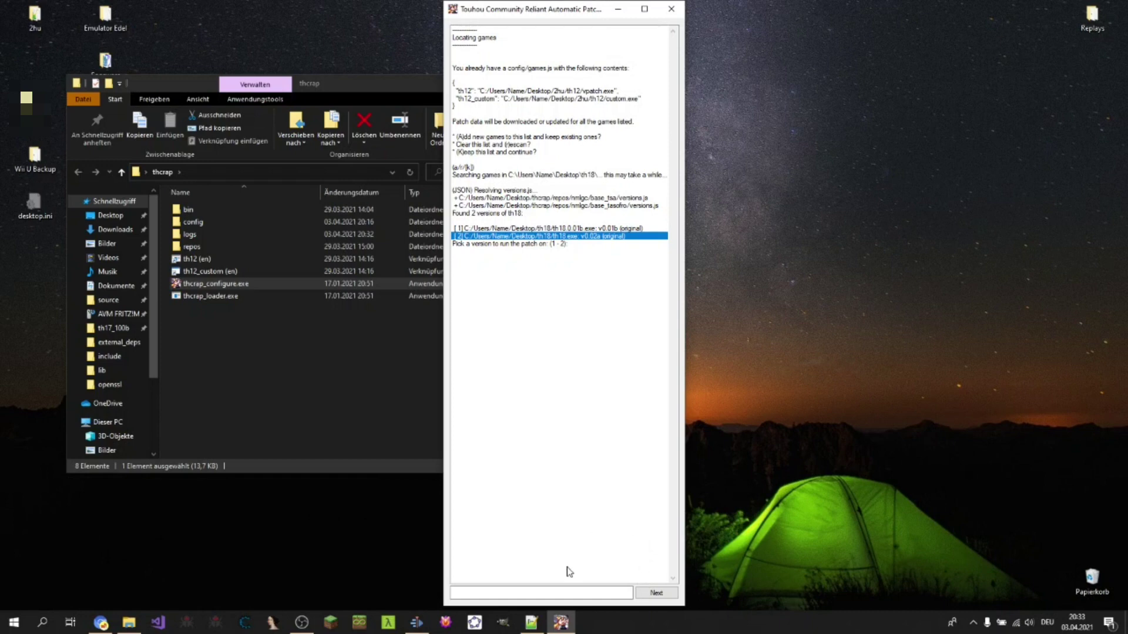
double_click(532, 236)
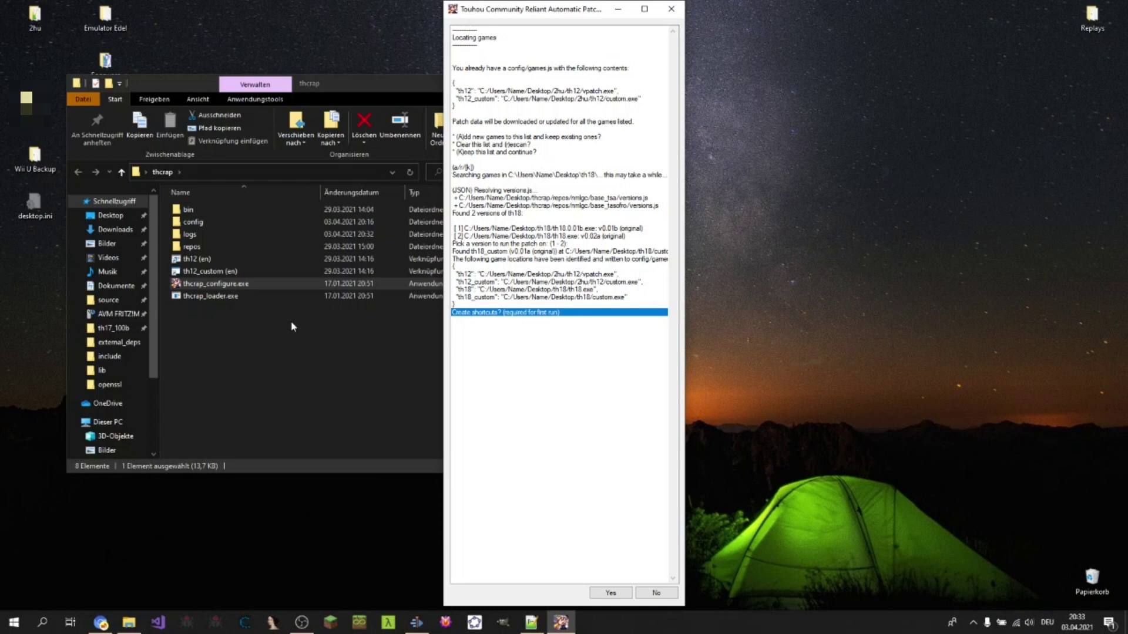
Agree to create shortcuts for the configured th12 and th18 games.
left_click(385, 353)
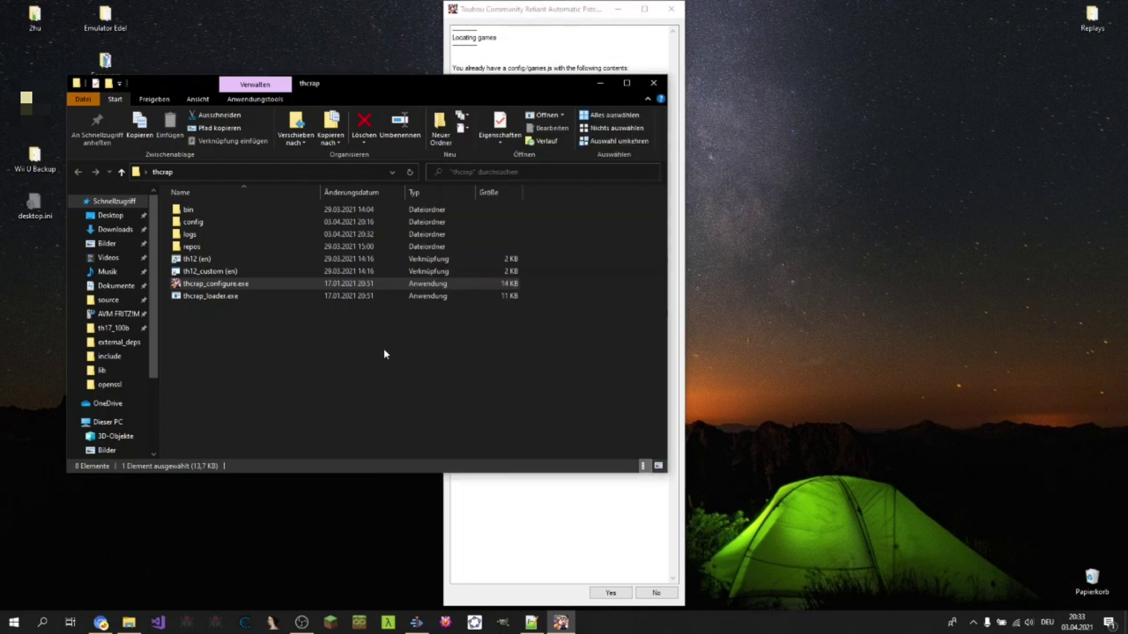
left_click(549, 276)
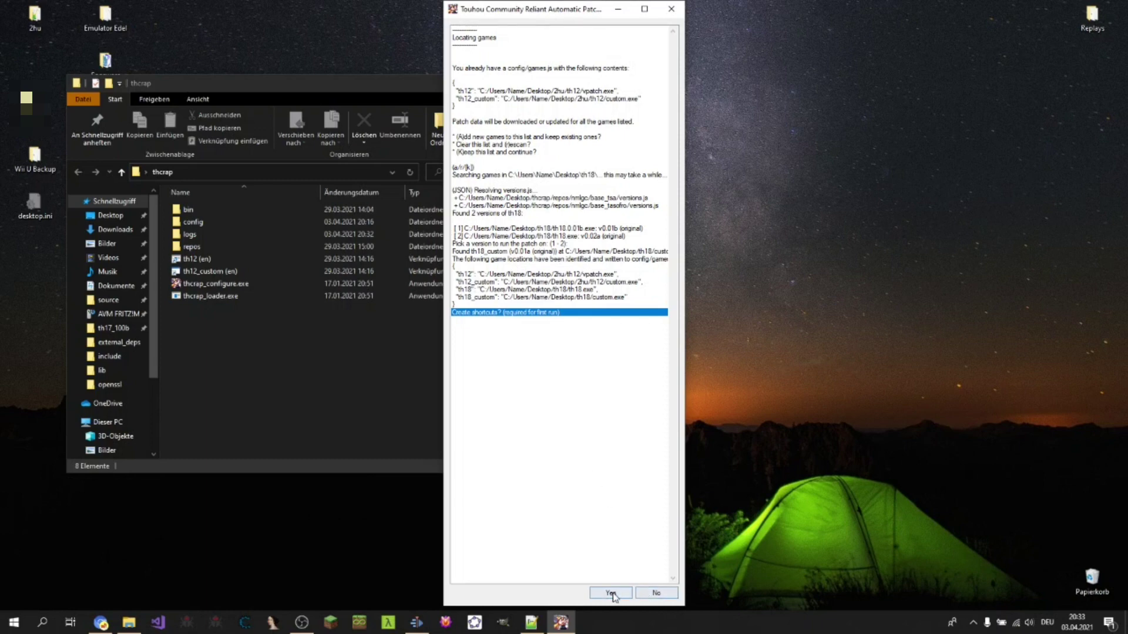
left_click(611, 593)
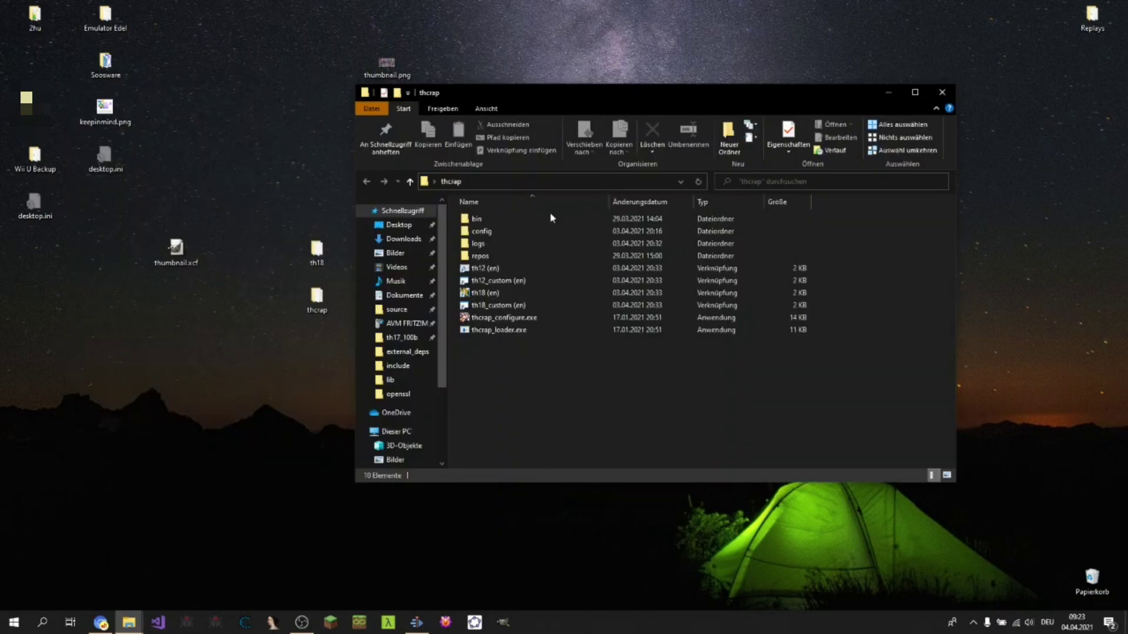
Move the four shortcuts th12 (en), th12_custom (en), th18 (en) and th18_custom (en) from the thcrap folder to the desktop.
left_click(499, 305)
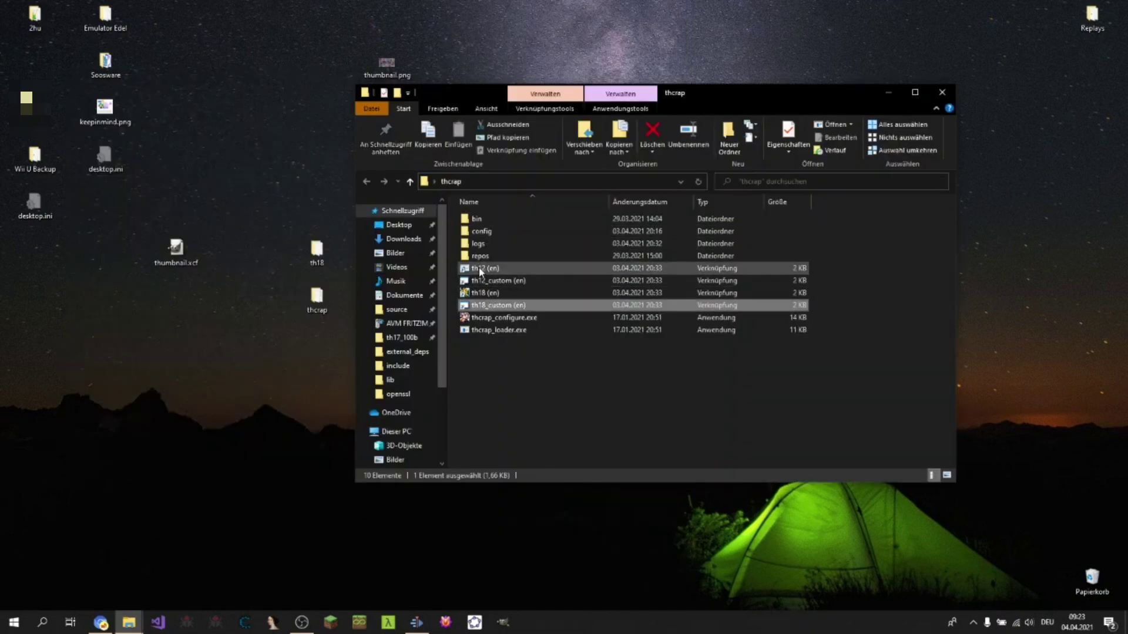
left_click(485, 268, "shift")
key("ctrl+c")
left_click(141, 333)
key("ctrl+v")
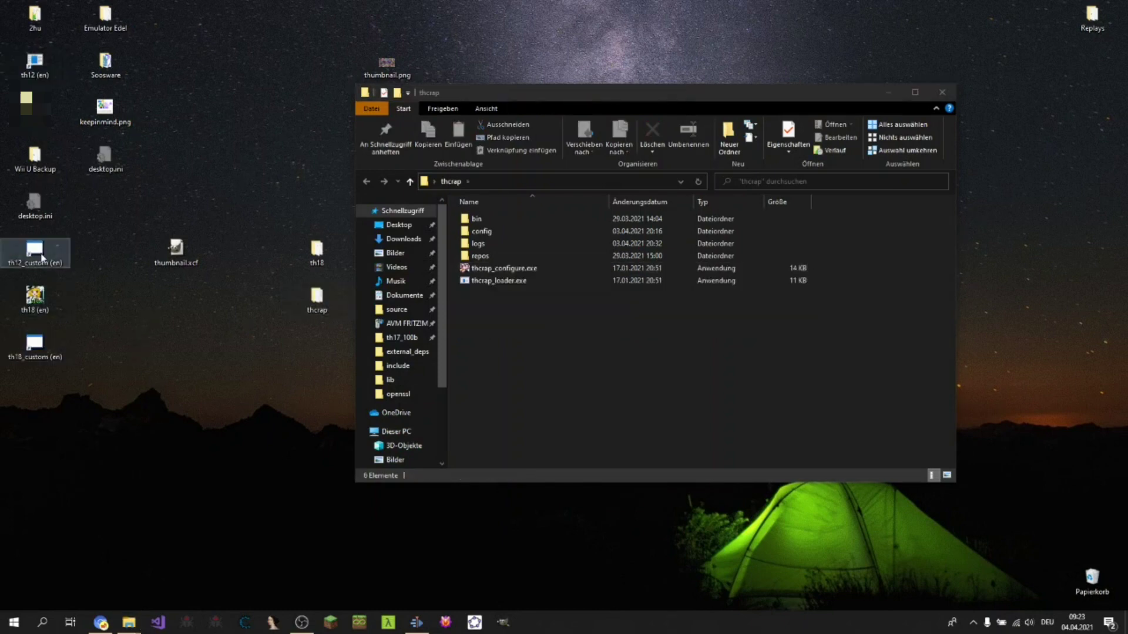
Launch th12 (en) from the desktop in Windowed (1280×960) mode to check the patched game, and close it.
double_click(41, 73)
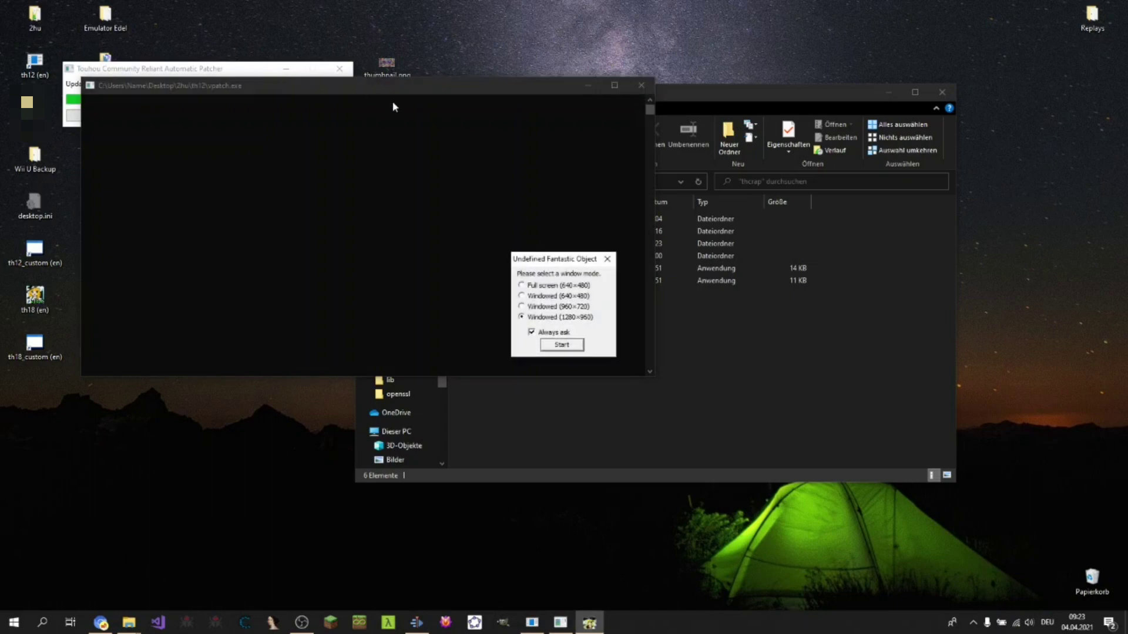
left_click(565, 346)
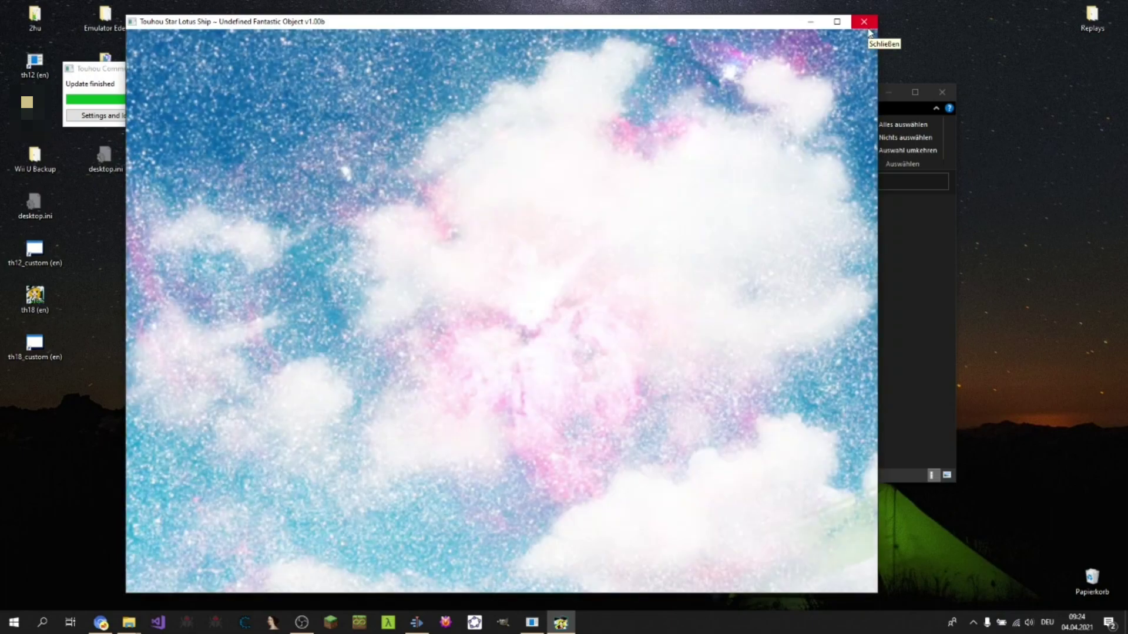
left_click(865, 23)
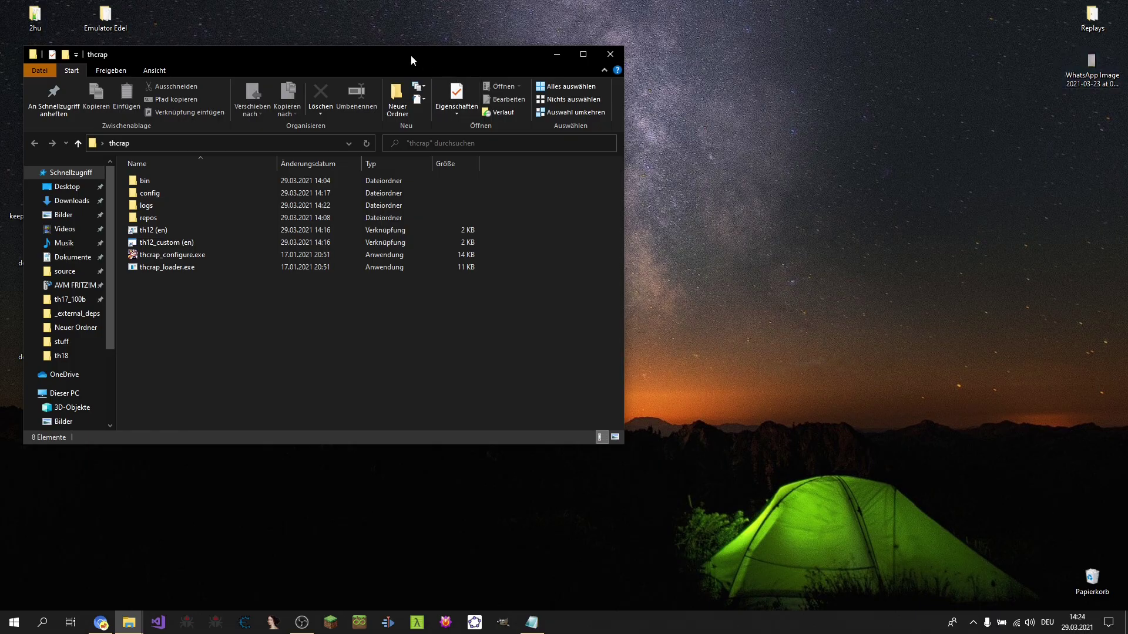
Reposition the thcrap folder window and show the folder's full path as selected text.
left_click_drag(410, 55, 457, 59)
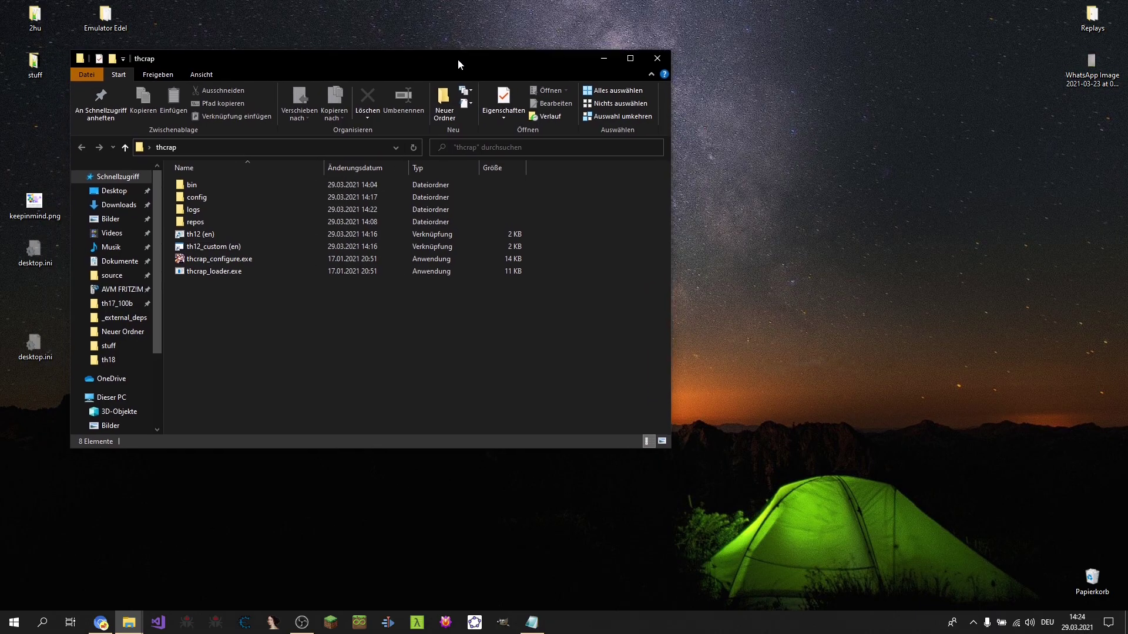
left_click(227, 246)
left_click(218, 343)
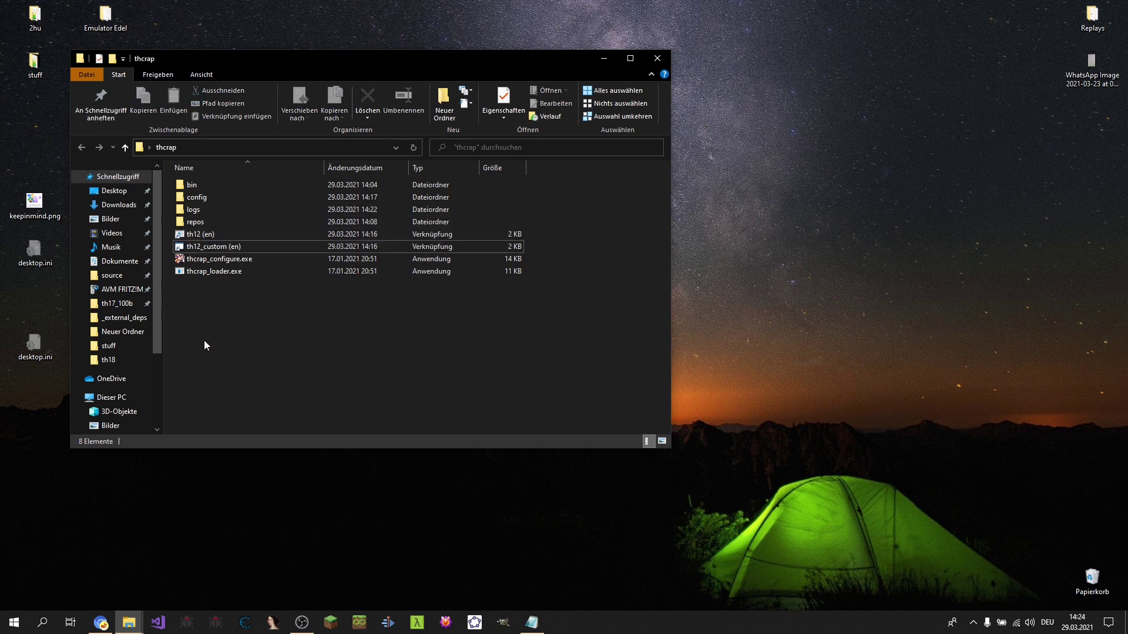
left_click(210, 145)
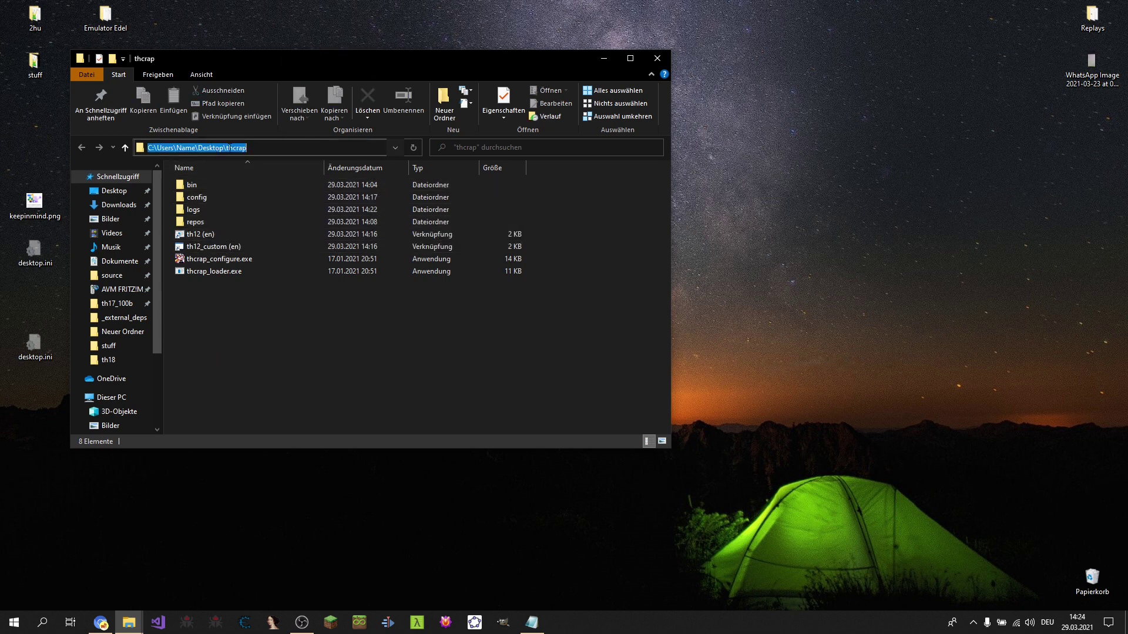
Open a command prompt in the thcrap folder and arrange its window apart from the folder window.
type("cmd")
key("Return")
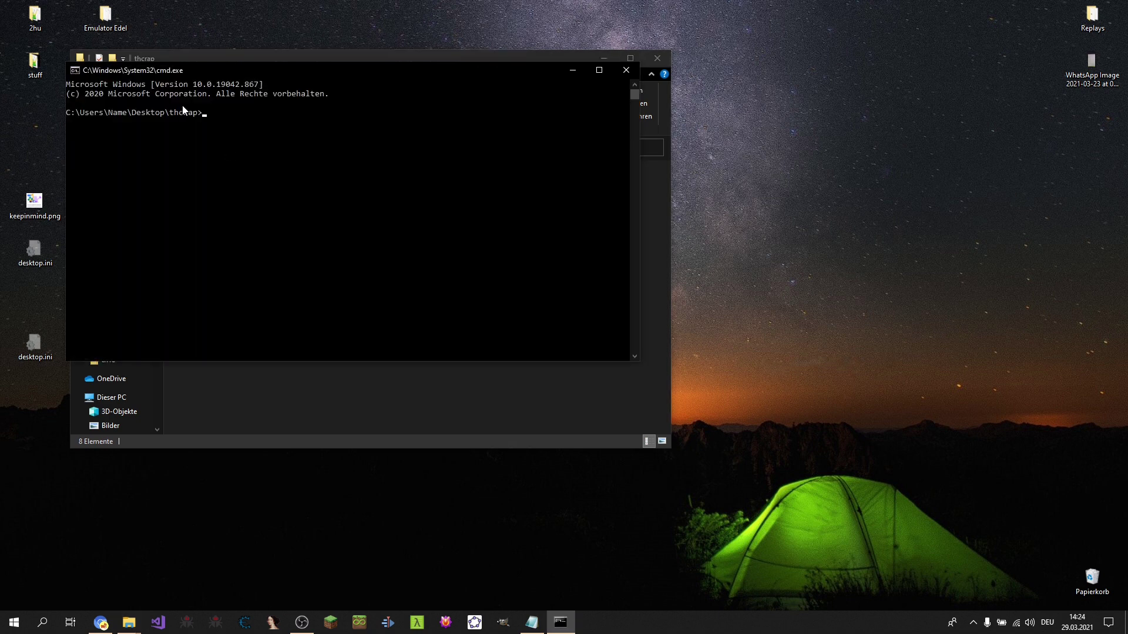
left_click_drag(205, 75, 140, 146)
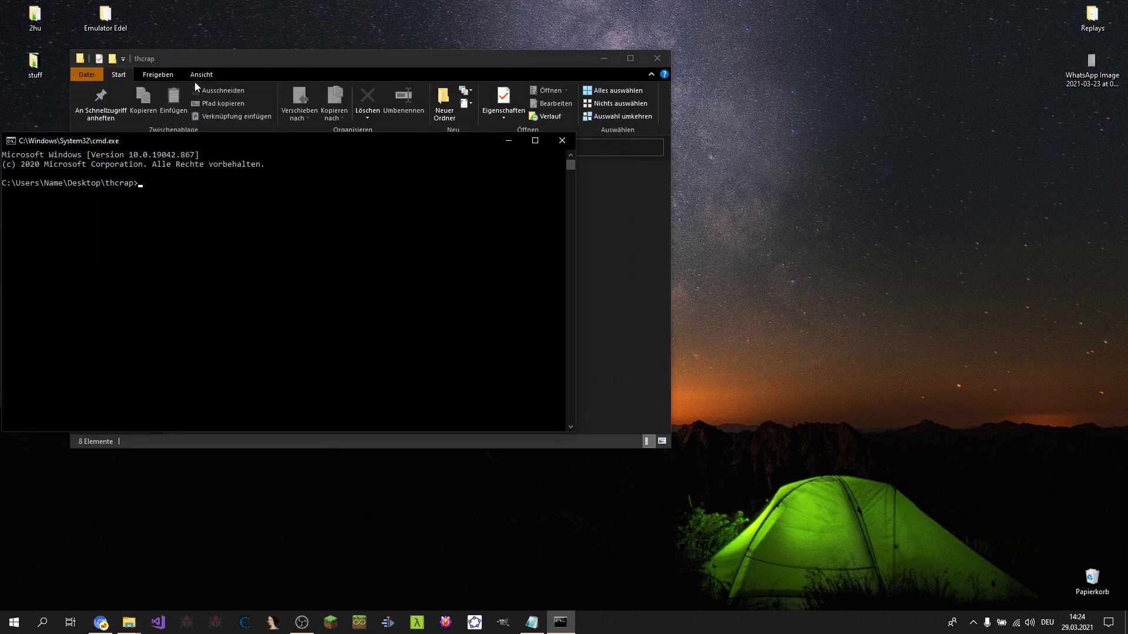
left_click(207, 55)
left_click_drag(207, 55, 538, 82)
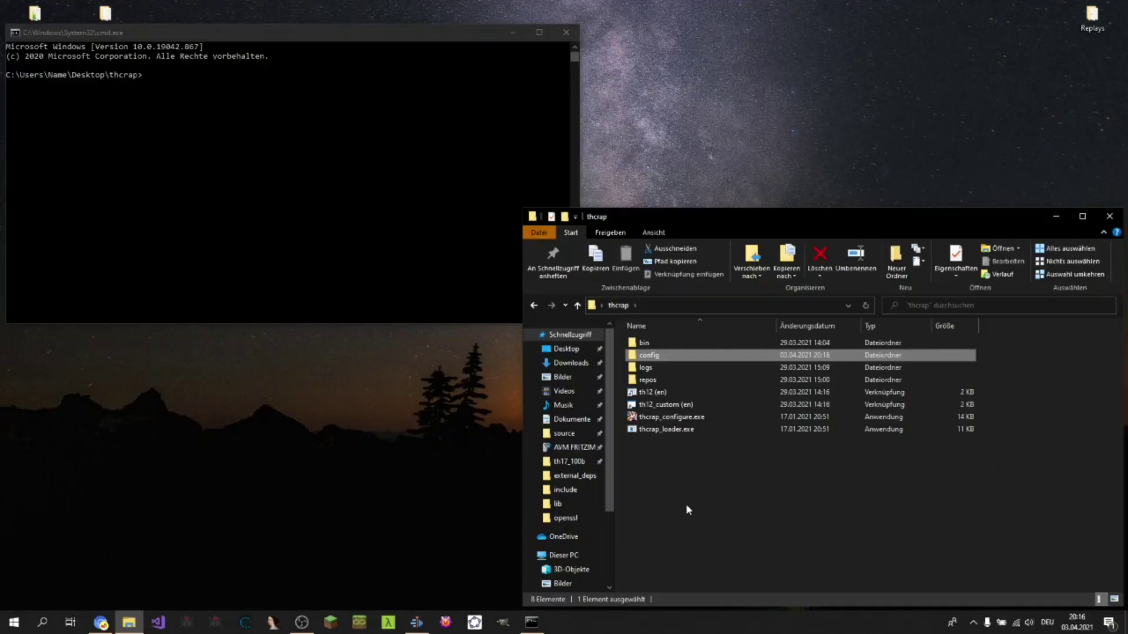
Open en.js from the thcrap config folder and examine its list of patch archives.
double_click(648, 356)
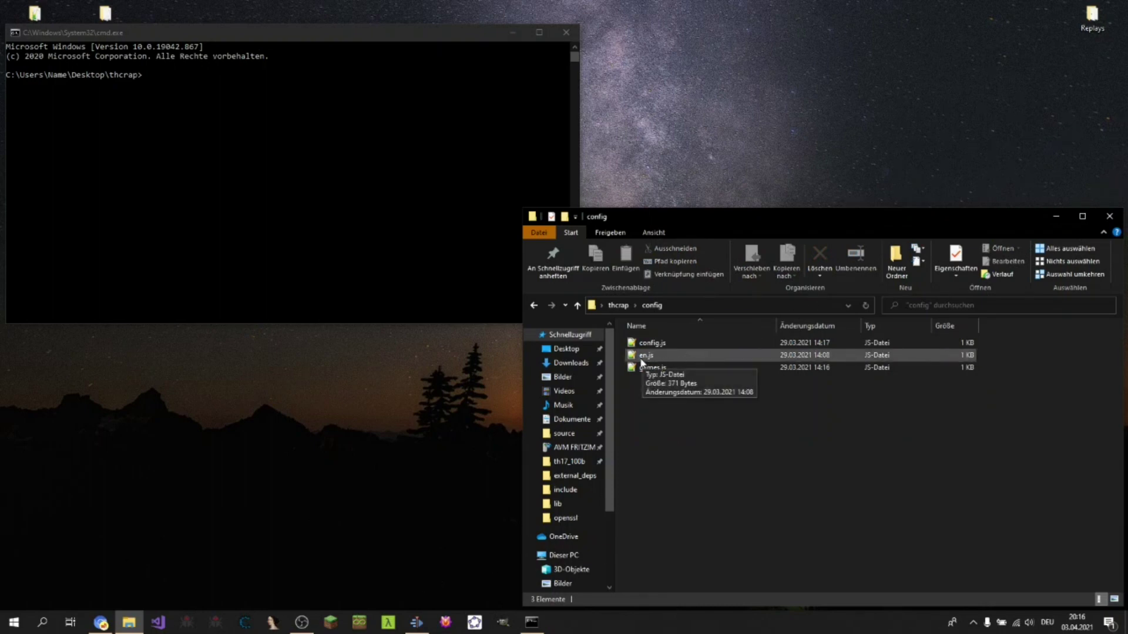
left_click(642, 359)
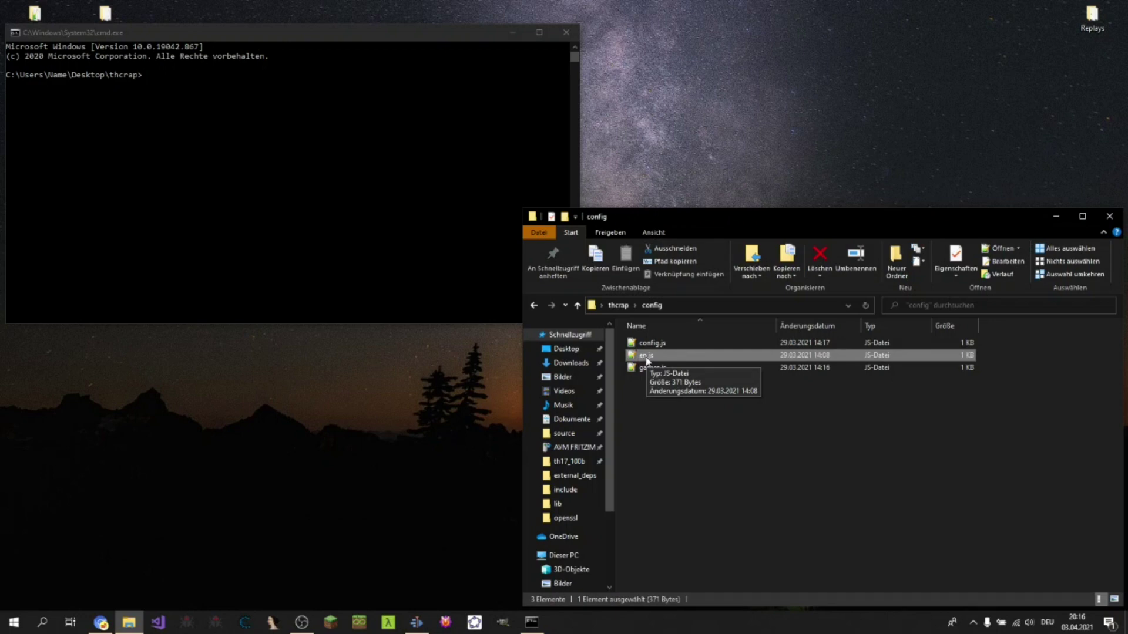
double_click(679, 357)
left_click_drag(613, 135, 469, 58)
left_click_drag(235, 279, 45, 109)
left_click(57, 288)
left_click_drag(50, 298, 43, 110)
left_click(871, 576)
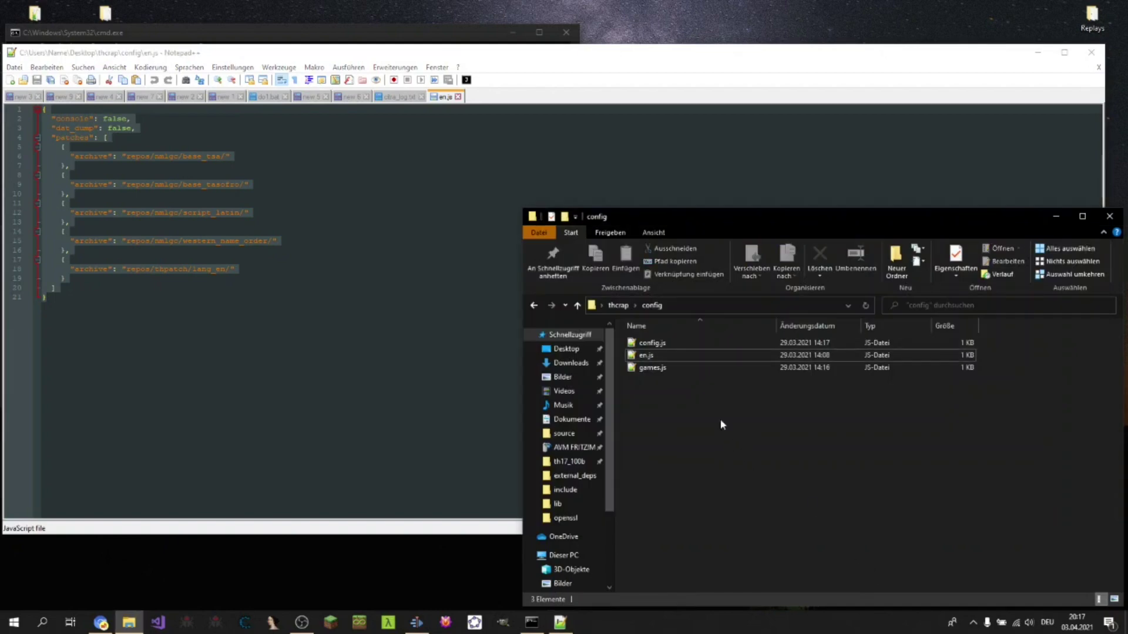
Open games.js from the config folder and examine the th12 and th12_custom names with their executable paths.
double_click(653, 368)
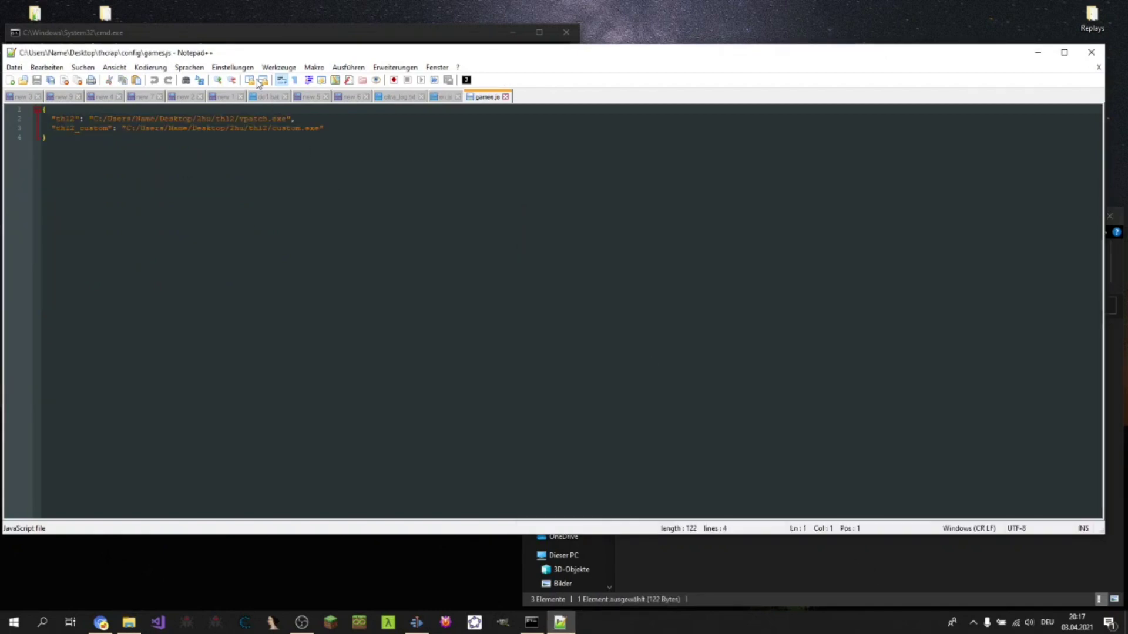
left_click_drag(247, 52, 481, 89)
left_click(281, 175)
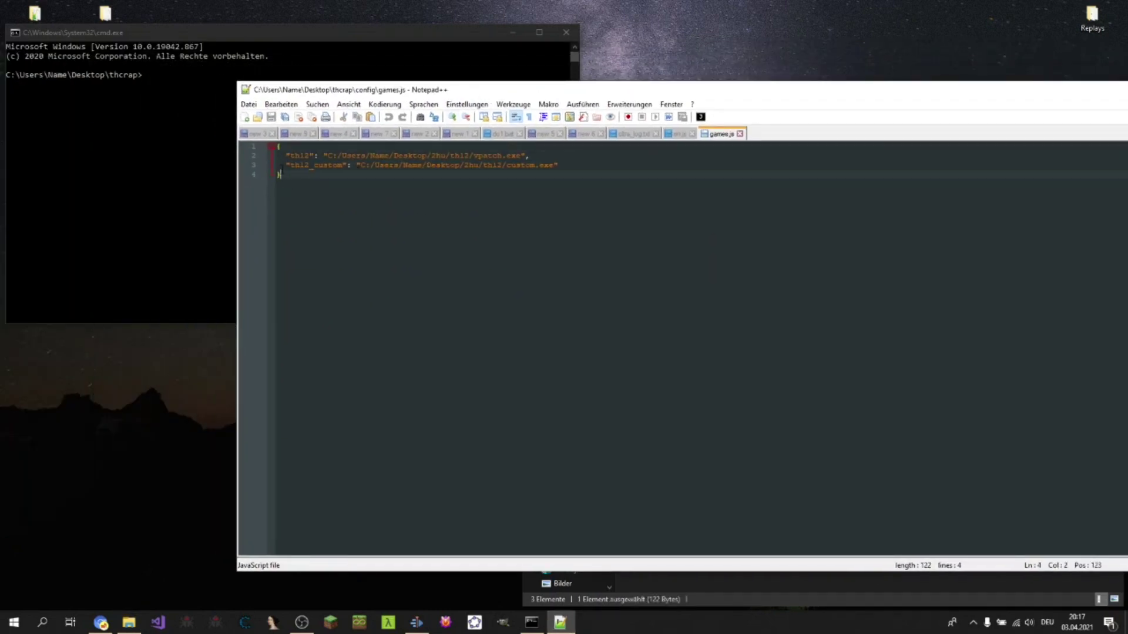
key("ctrl+a")
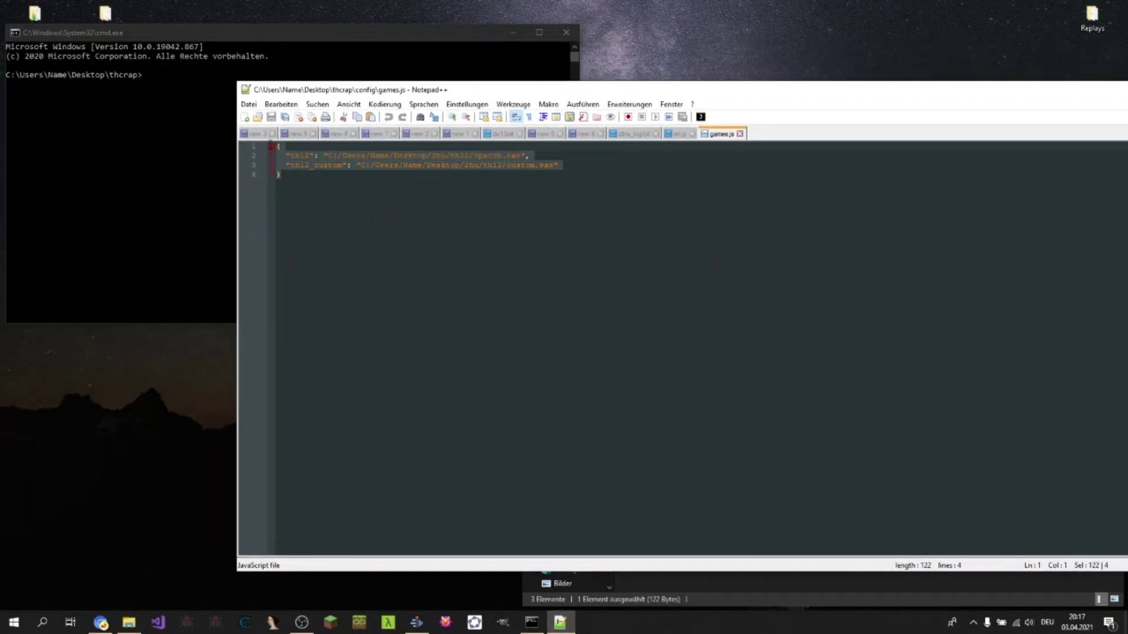
left_click(325, 174)
double_click(299, 155)
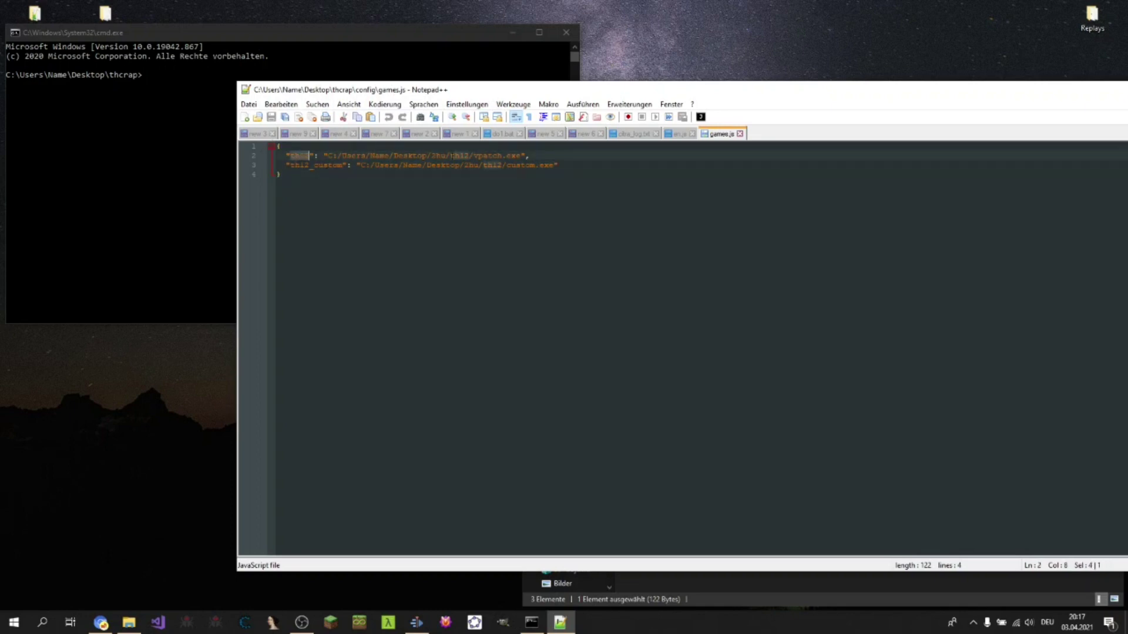
double_click(488, 158)
double_click(314, 167)
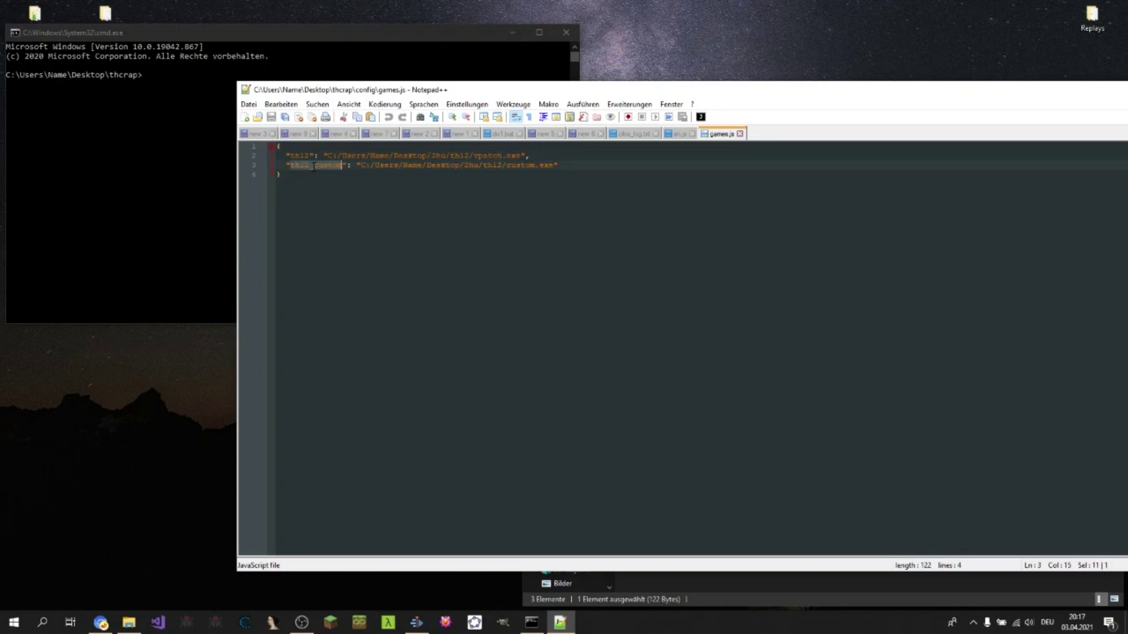
double_click(521, 166)
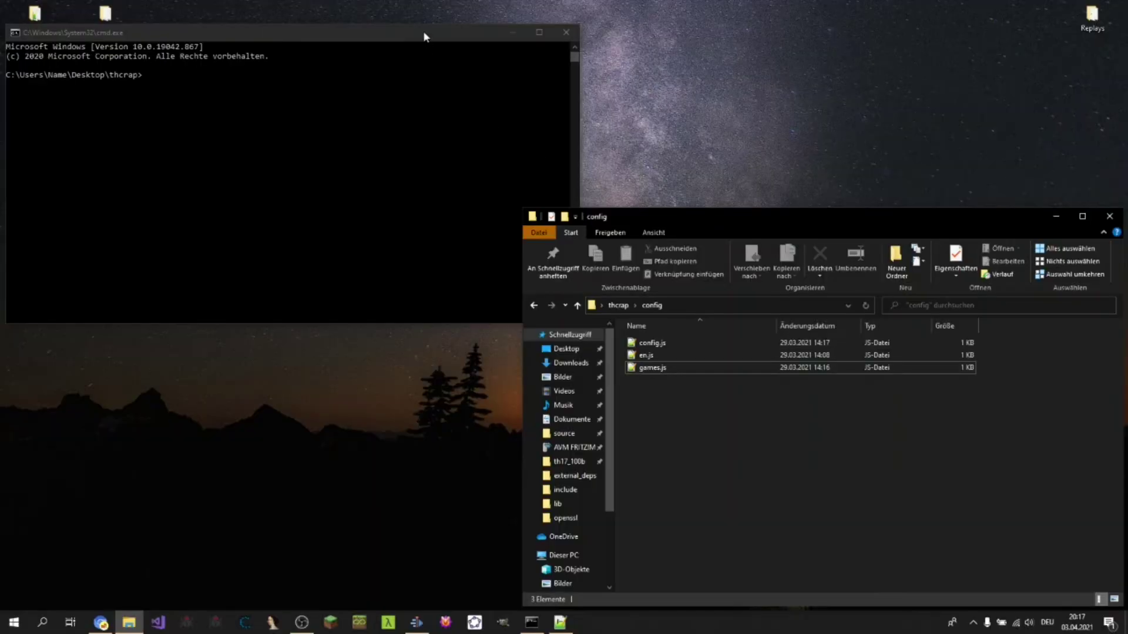
Enter thcrap_loader en.js at the command prompt, checking the config folder's files, including config.js, for the run configuration name.
left_click(424, 32)
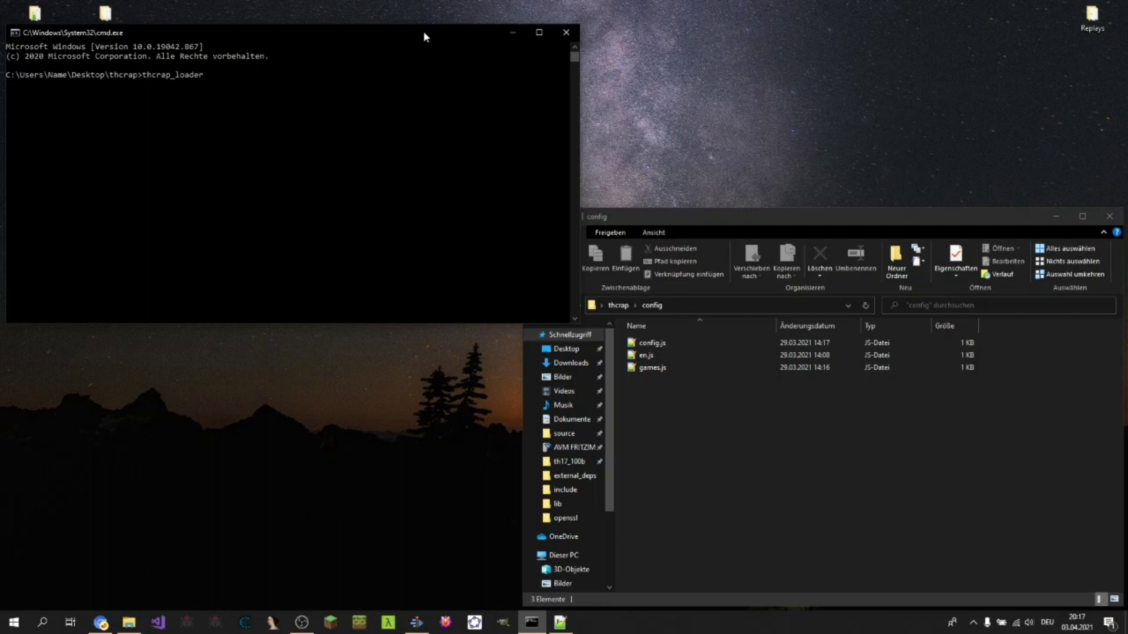
left_click(651, 343)
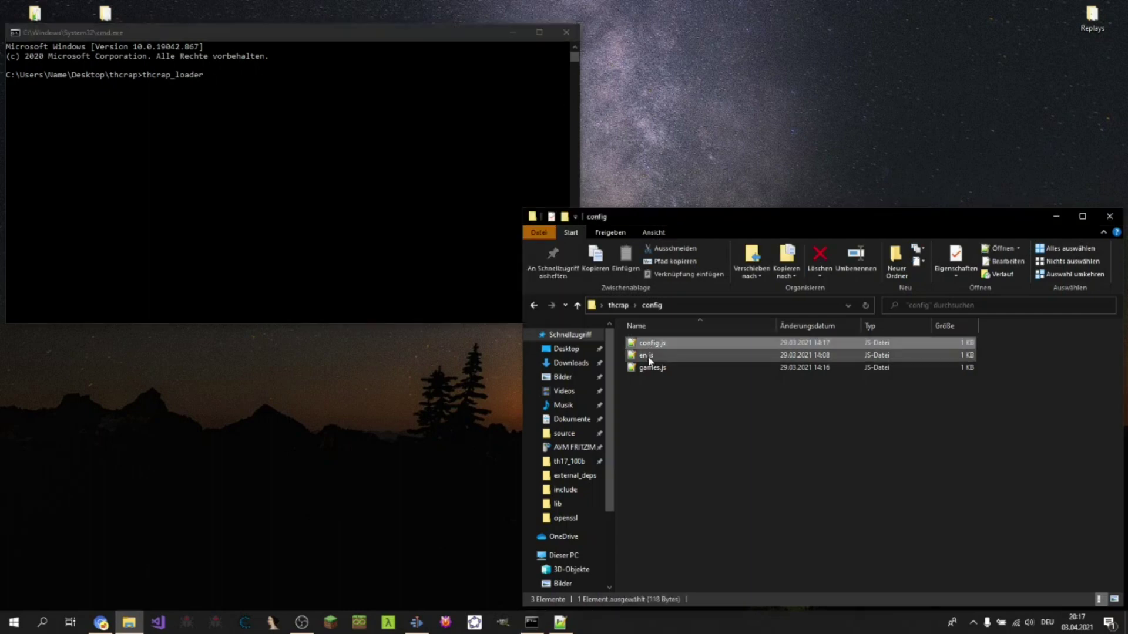
left_click(649, 356)
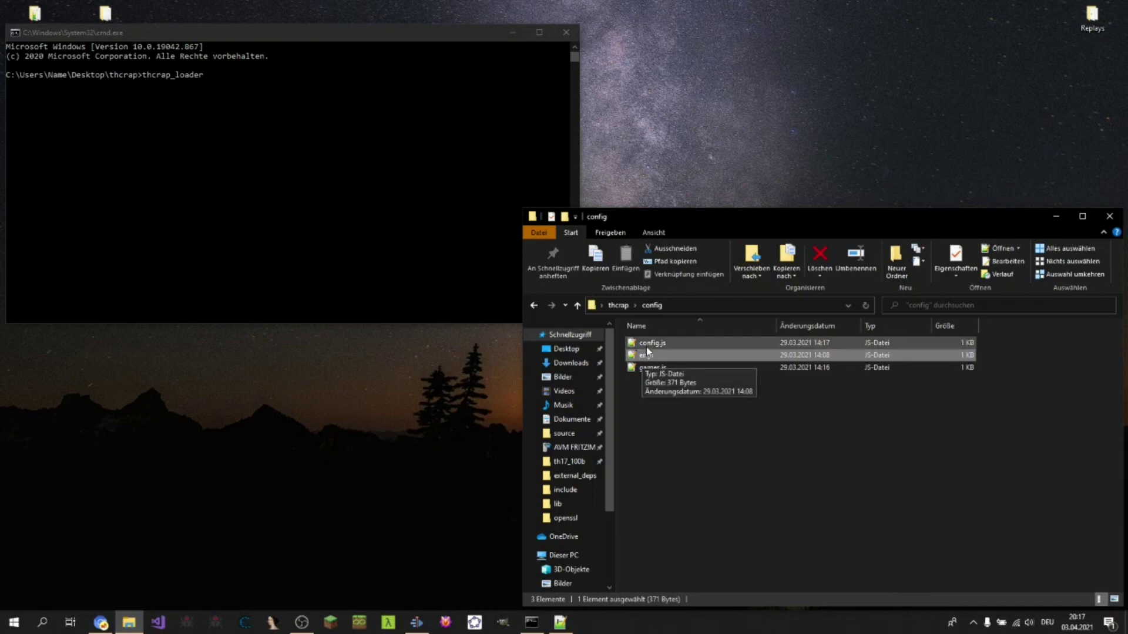
double_click(646, 343)
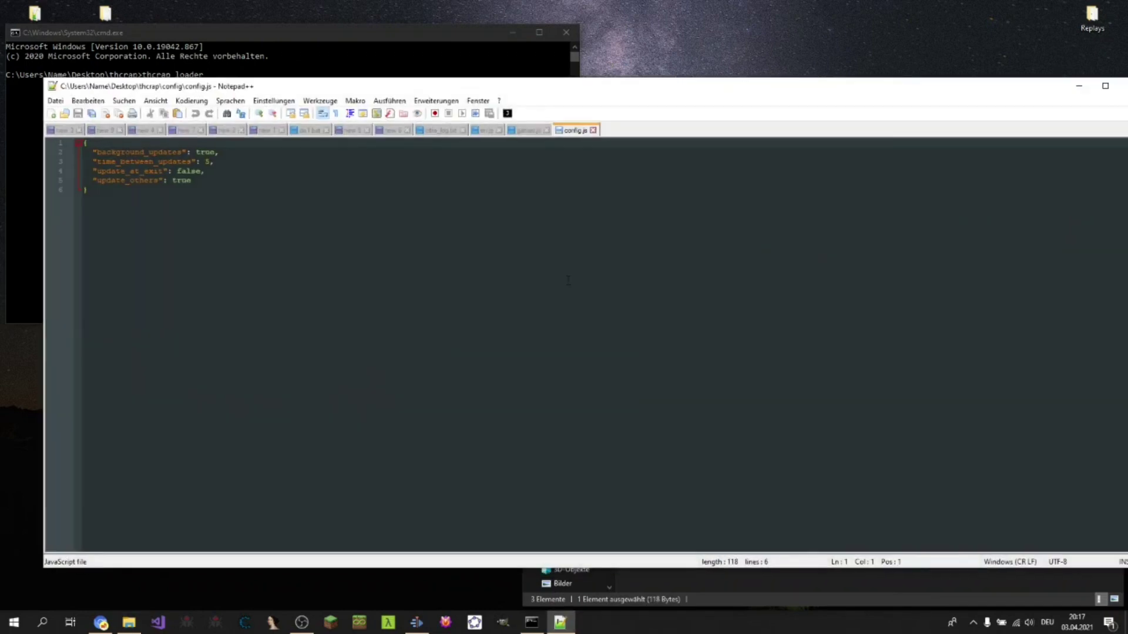
left_click(1078, 86)
left_click(404, 221)
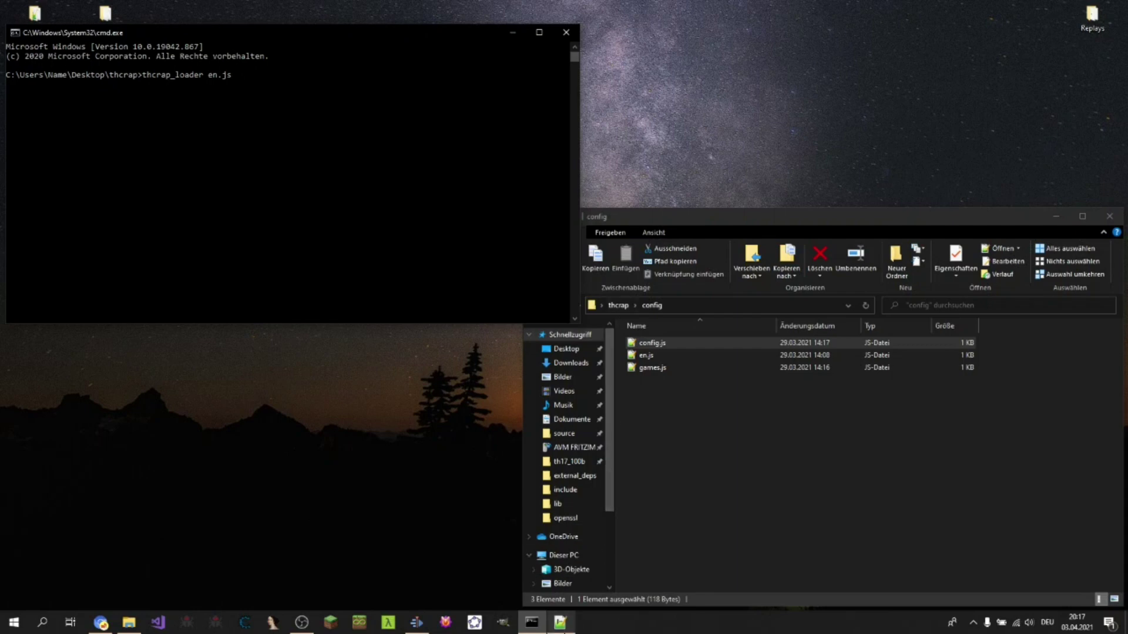
Complete the command as thcrap_loader en.js th12 using the games.js name, run it, start the game in Windowed (1280×960), and close it.
left_click(560, 623)
left_click(527, 130)
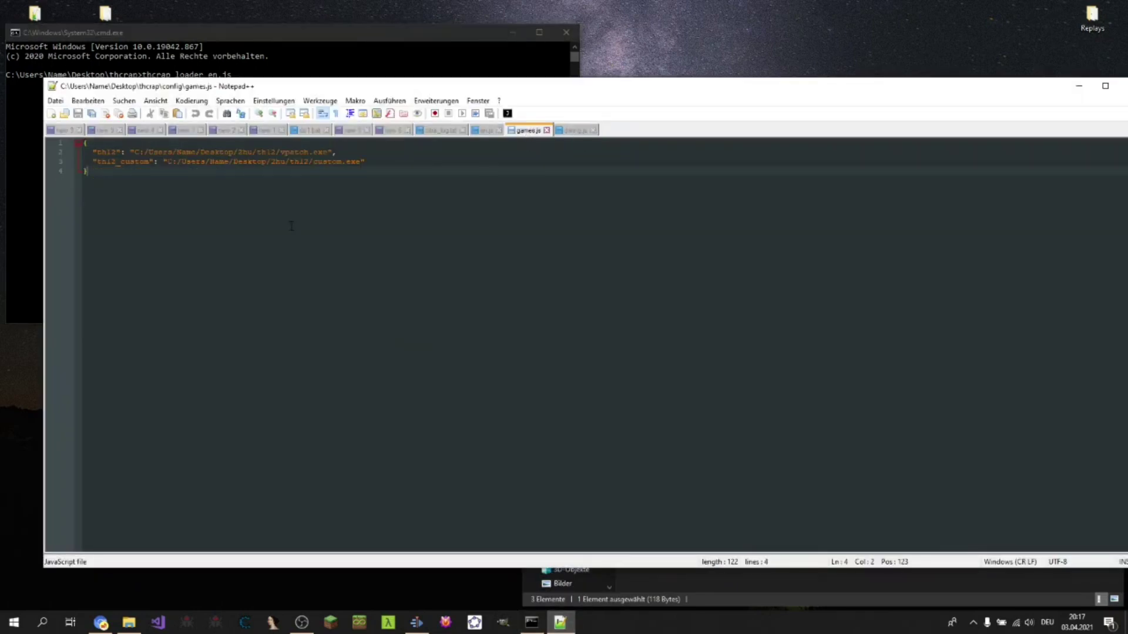
key("ctrl+a")
left_click_drag(201, 93, 252, 128)
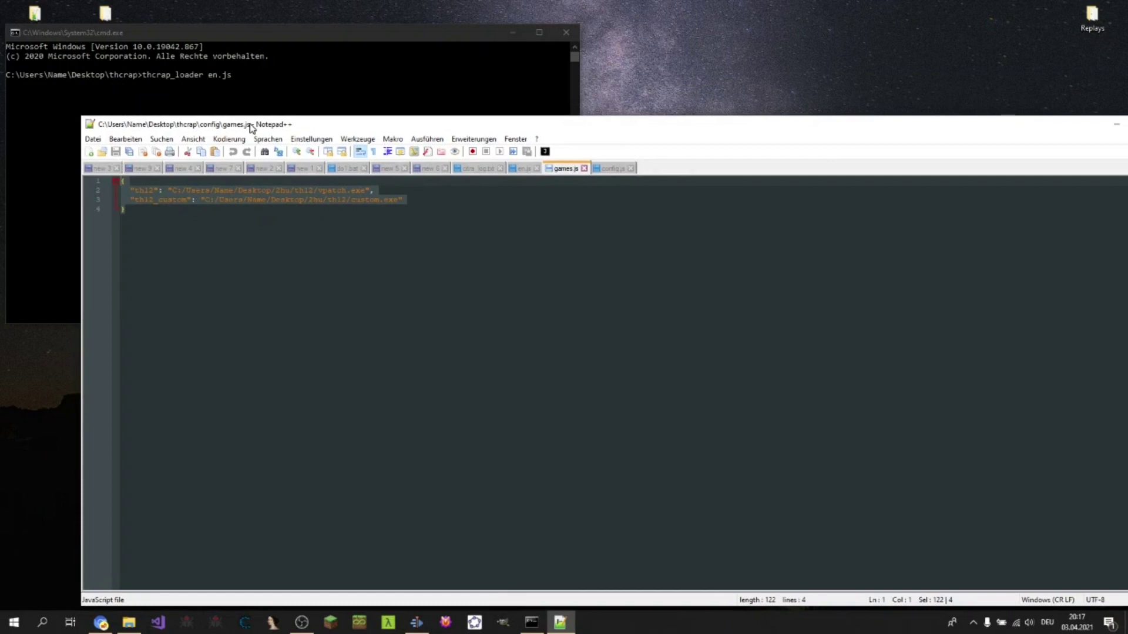
left_click(296, 89)
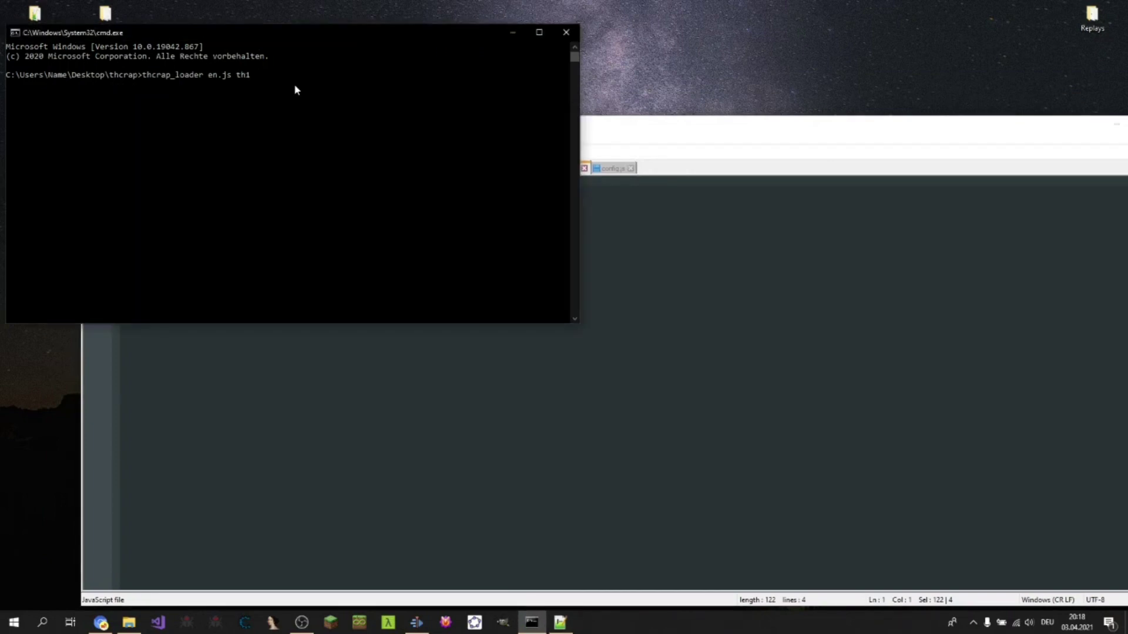
key("Return")
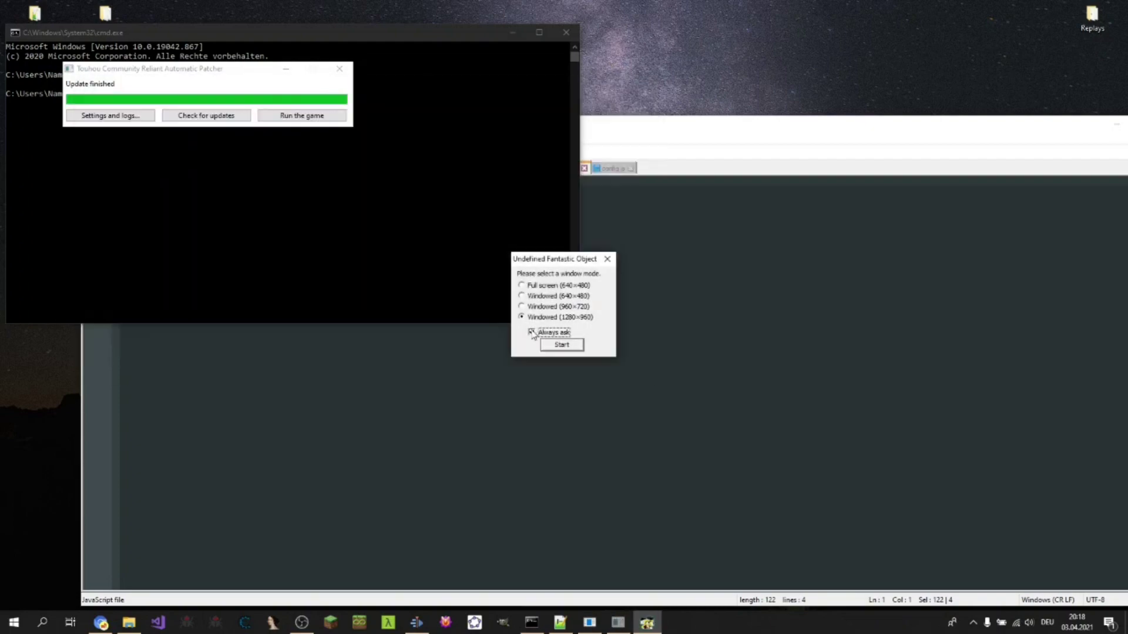
left_click(564, 345)
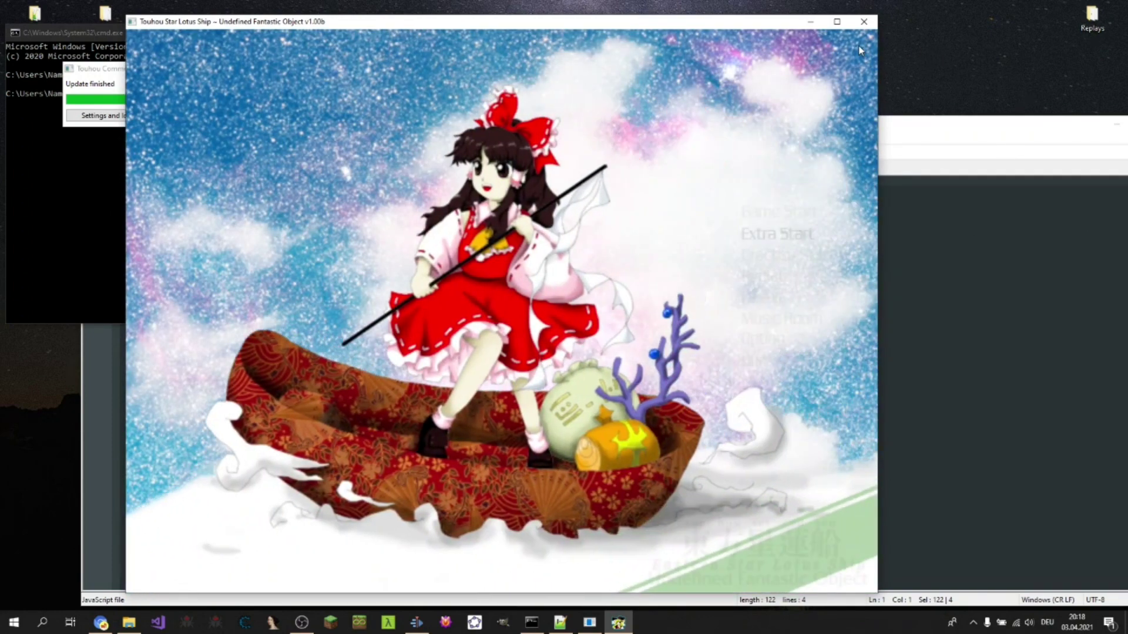
left_click(874, 17)
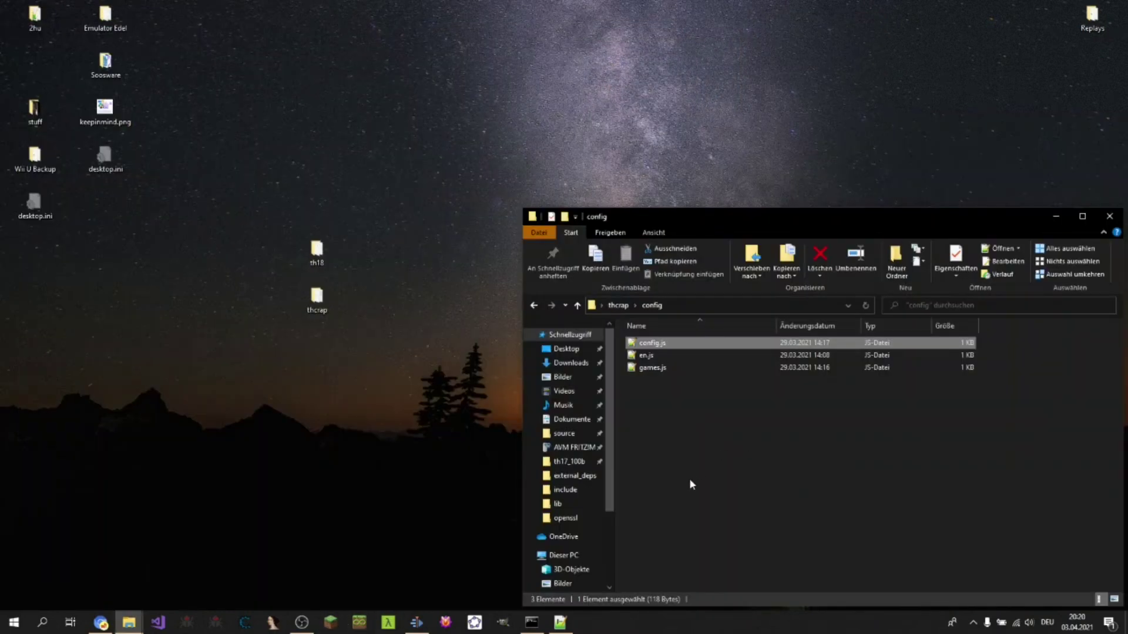
Review the game entries in games.js again alongside the command prompt.
left_click(689, 484)
left_click(532, 622)
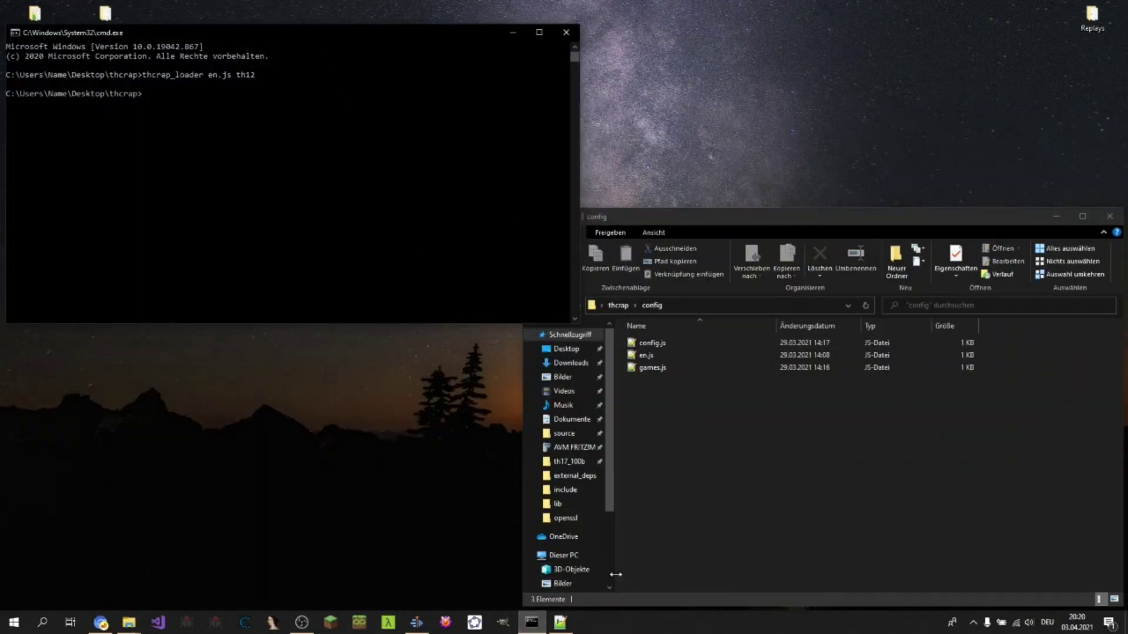
left_click(560, 622)
left_click(157, 220)
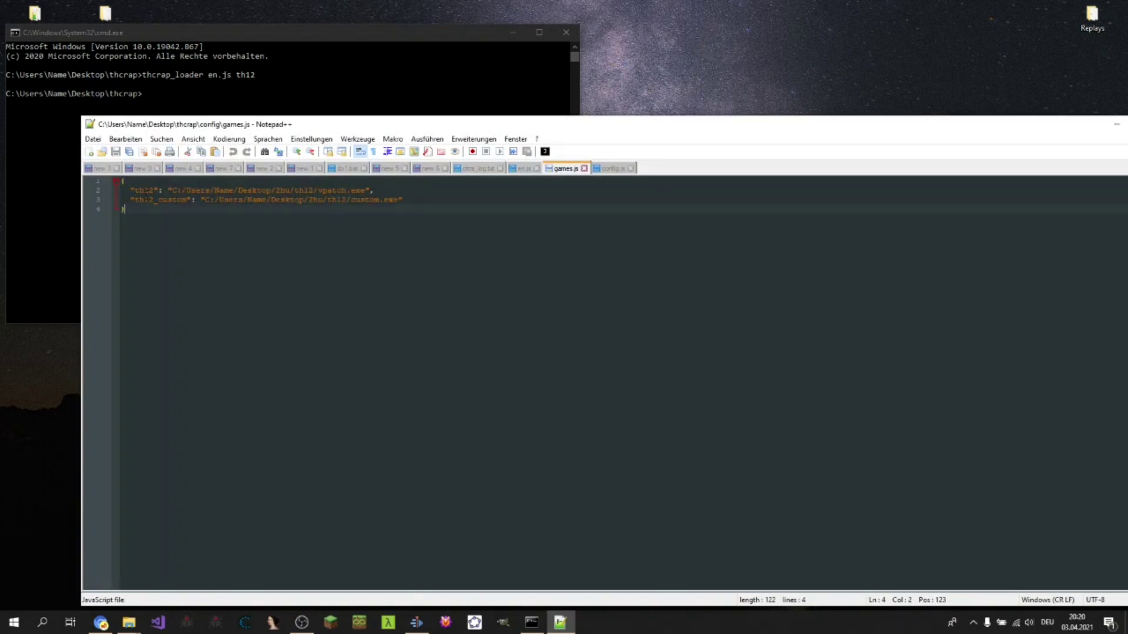
key("ctrl+a")
left_click(139, 210)
left_click(1116, 124)
Enter thcrap_loader en.js as a new command at the prompt.
left_click(351, 195)
type("thcr")
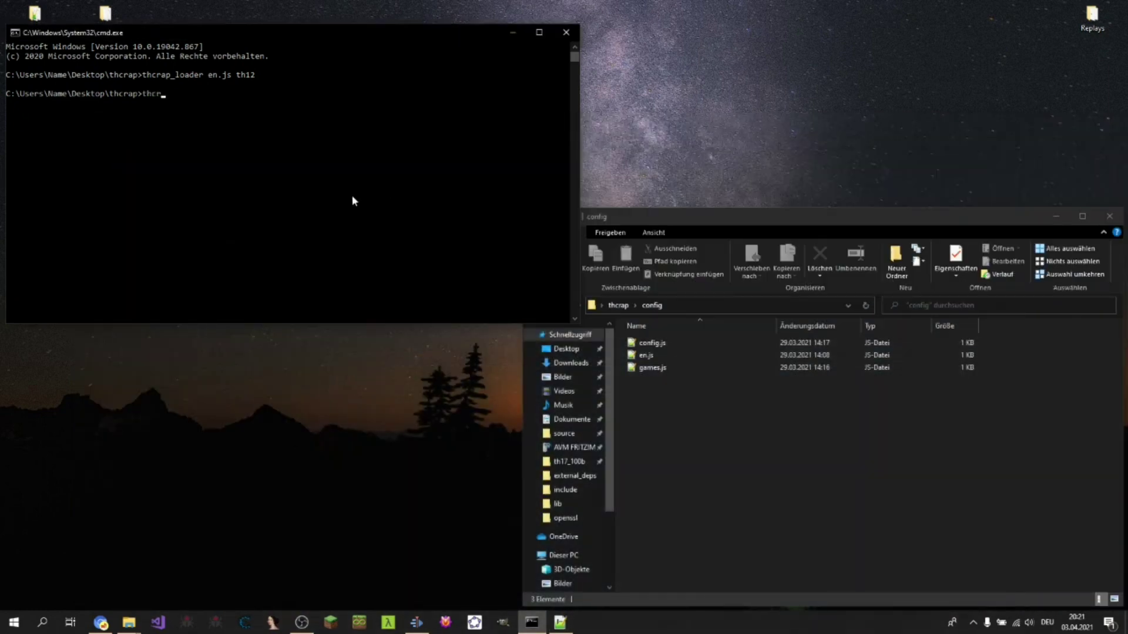
type("ap_loader")
left_click(647, 356)
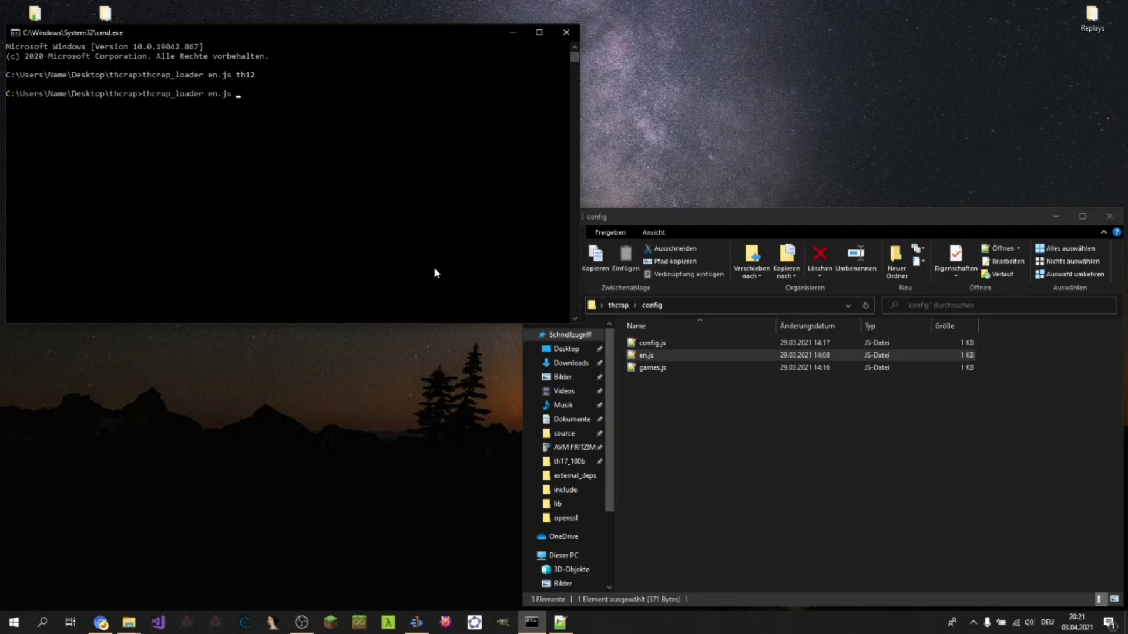
Append the full path of th15.exe from the 2hu\th15 folder to the thcrap_loader en.js command.
left_click_drag(99, 34, 122, 107)
double_click(35, 15)
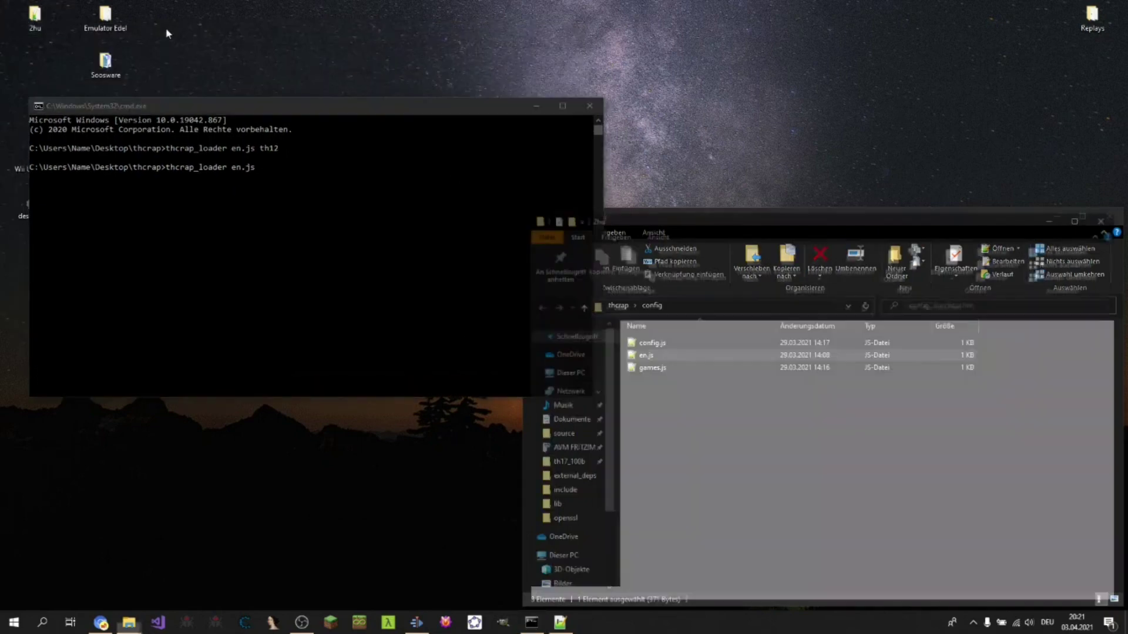
scroll(707, 434, "down", 10)
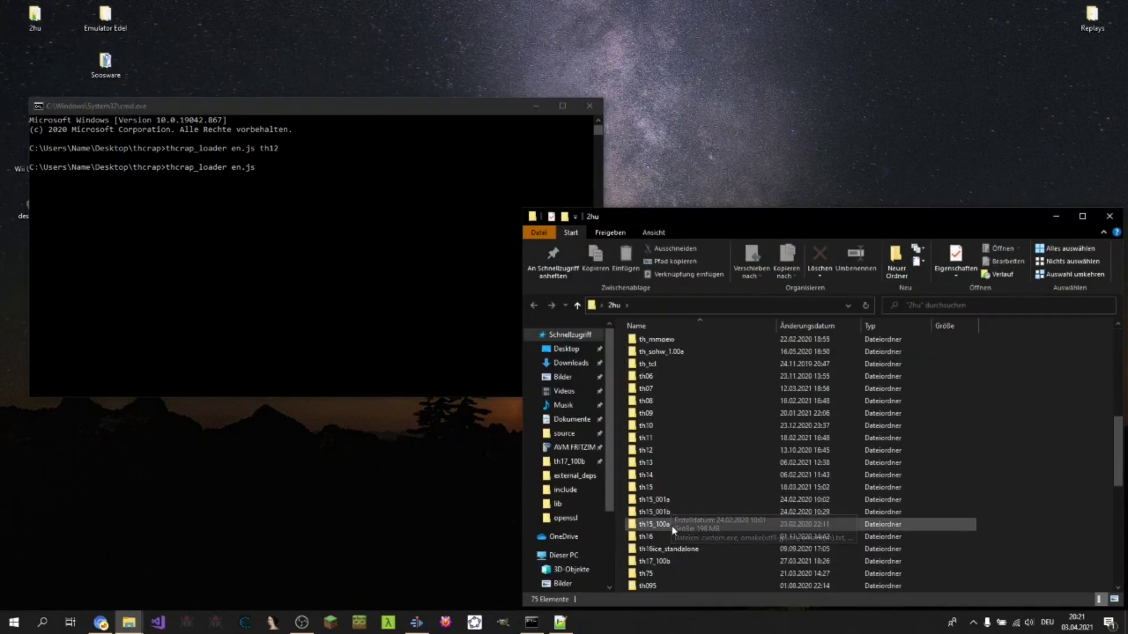
double_click(646, 488)
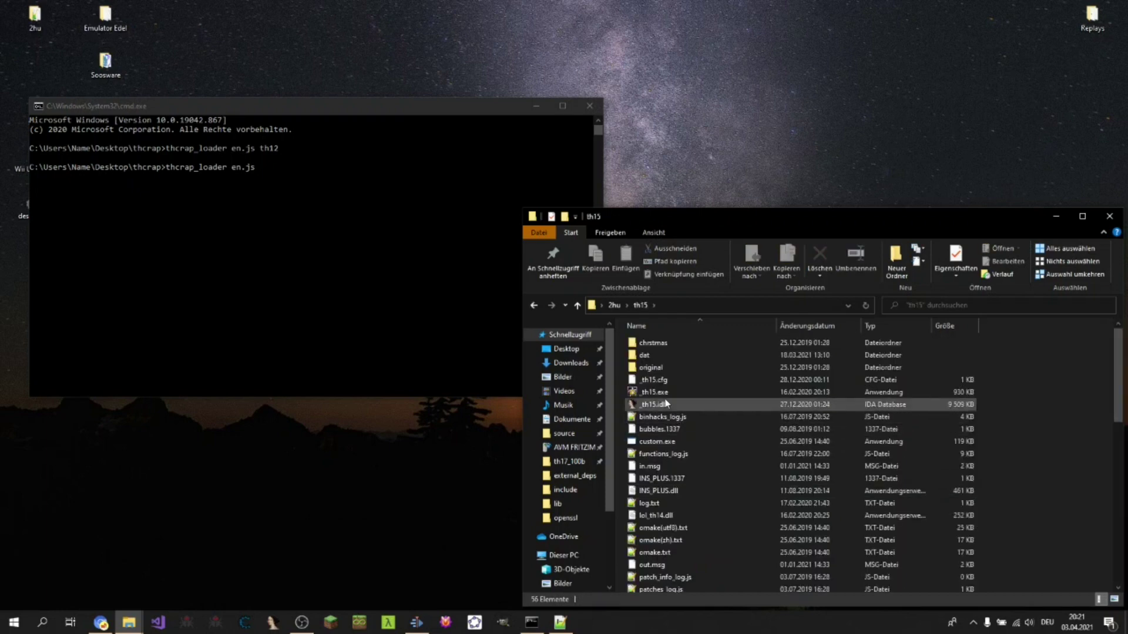
scroll(671, 502, "down", 5)
scroll(672, 503, "down", 2)
left_click_drag(652, 511, 303, 213)
left_click(310, 115)
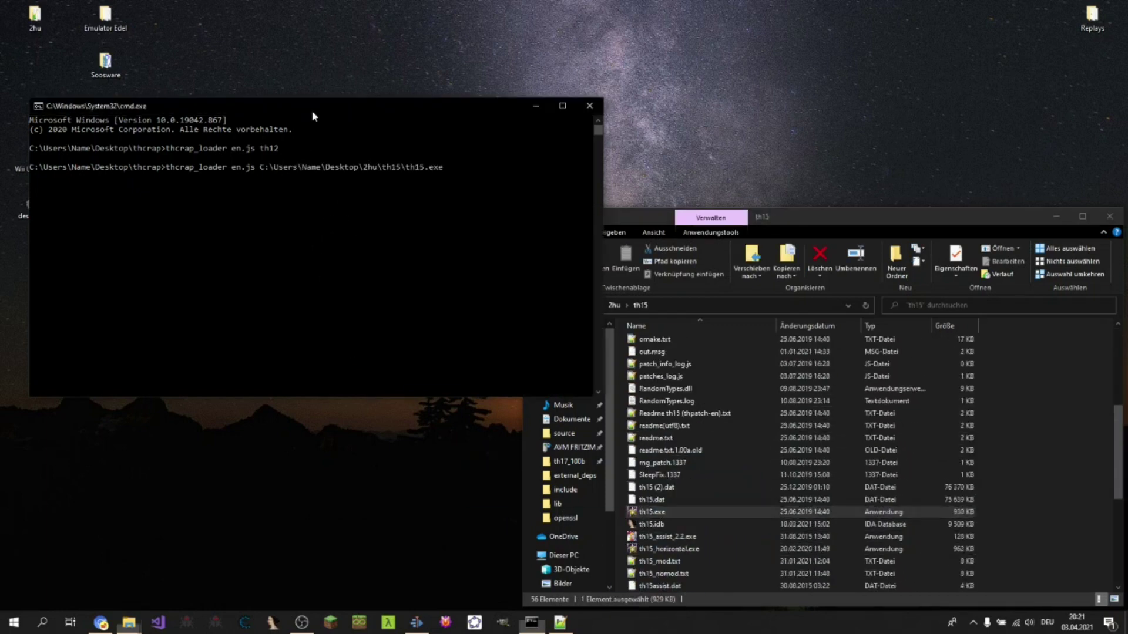
Run the thcrap_loader command for th15.exe and start the game at 1280×960 resolution.
key("Return")
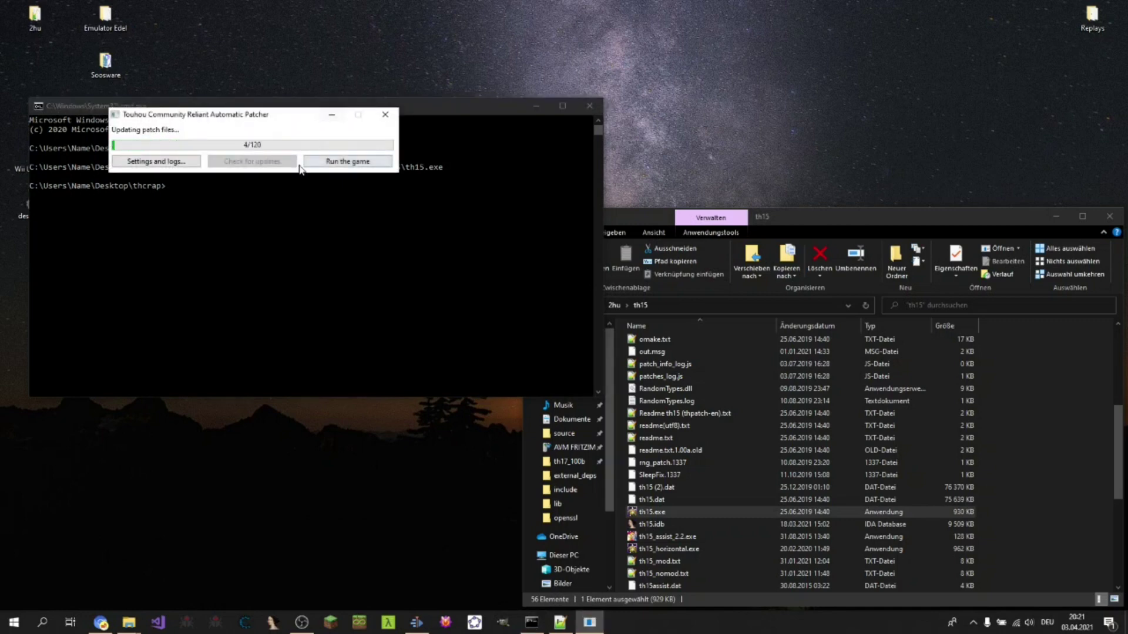
left_click(664, 511)
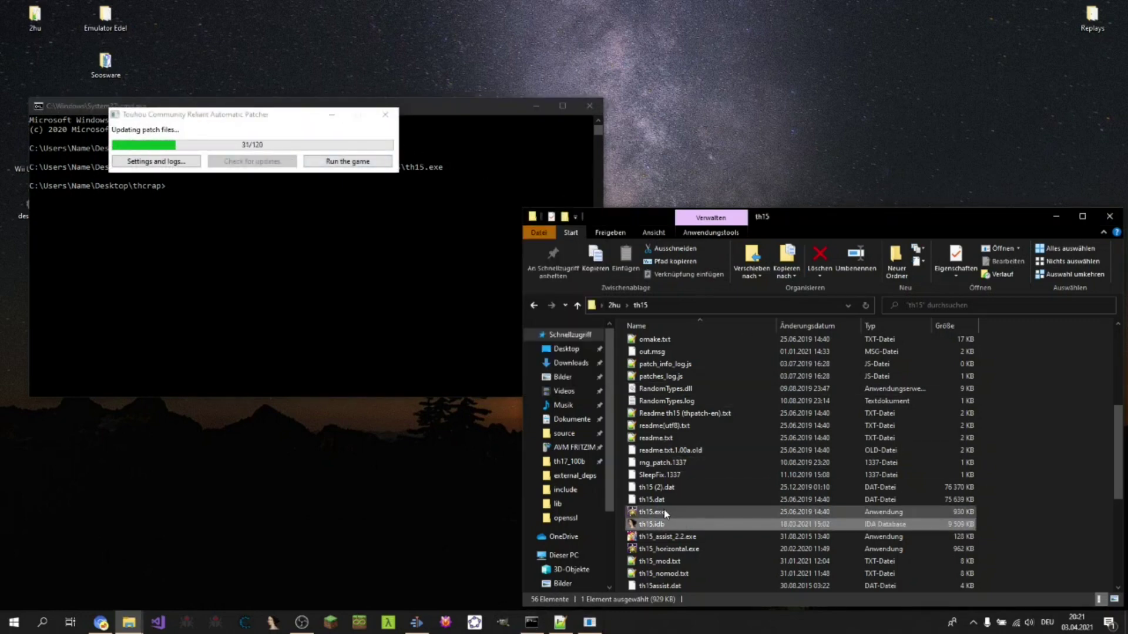
left_click(963, 516)
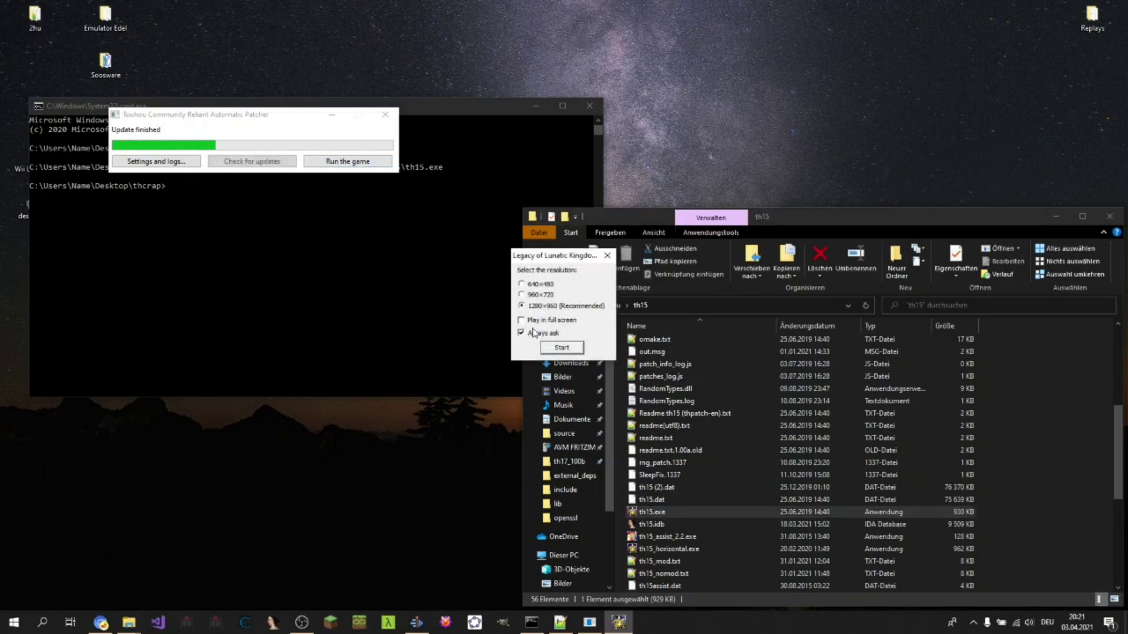
left_click(562, 347)
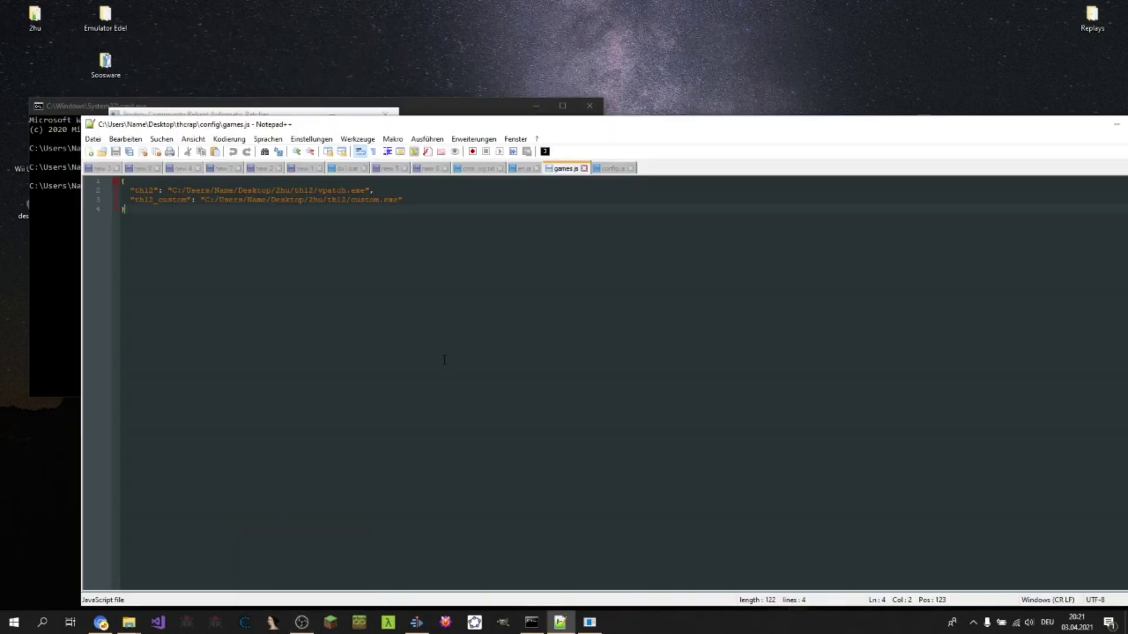
Add the entry "XD": "XD" on a new line after th12_custom in games.js, separated by a comma.
left_click(423, 201)
type(",")
key("Return")
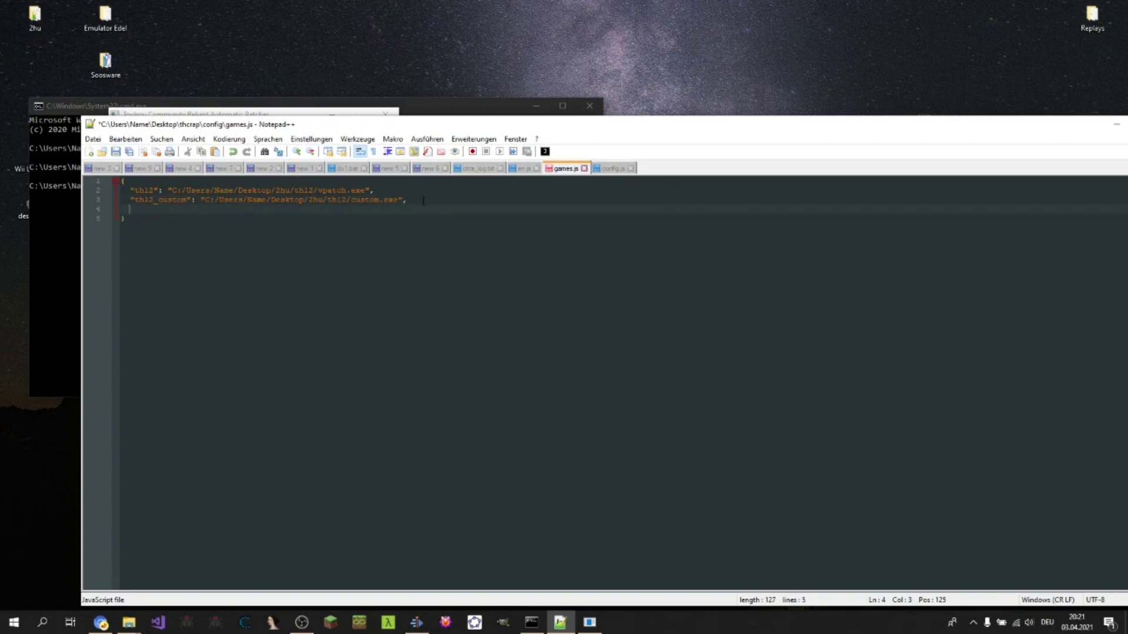
type("\"XD\": \"XDS")
key("BackSpace")
type("\"")
double_click(404, 200)
left_click(418, 208)
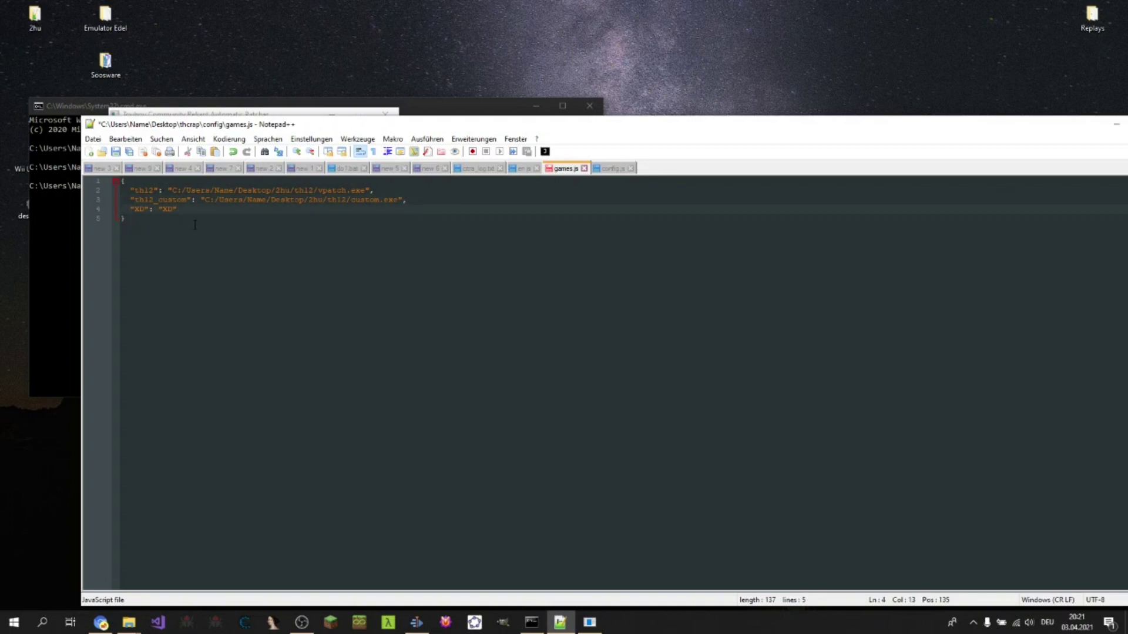